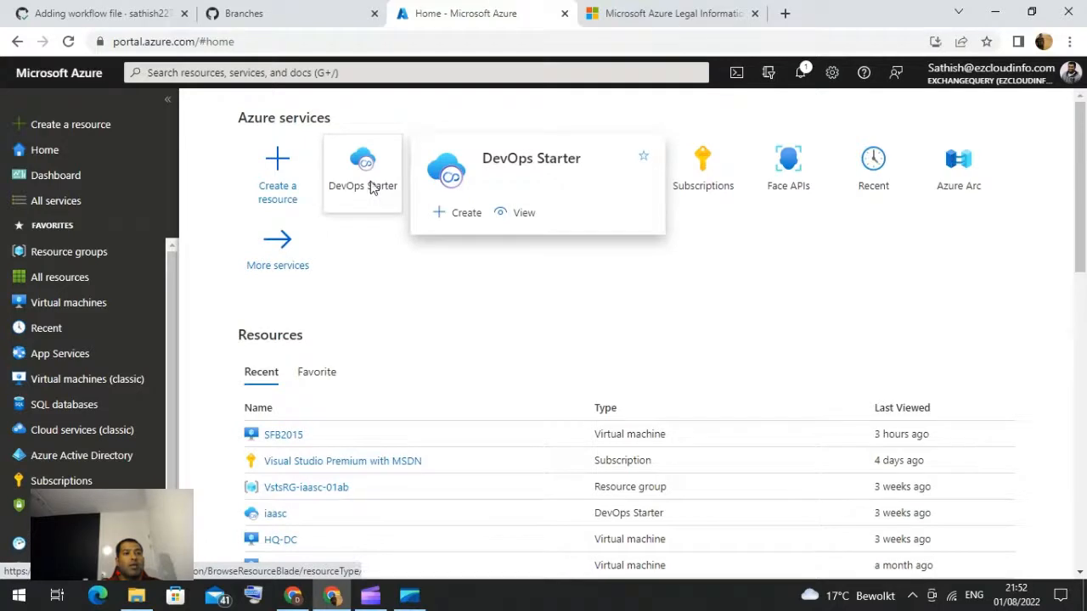
# Step: Open DevOps Starter, begin creating a project and continue with the .NET runtime
pyautogui.click(371, 187)
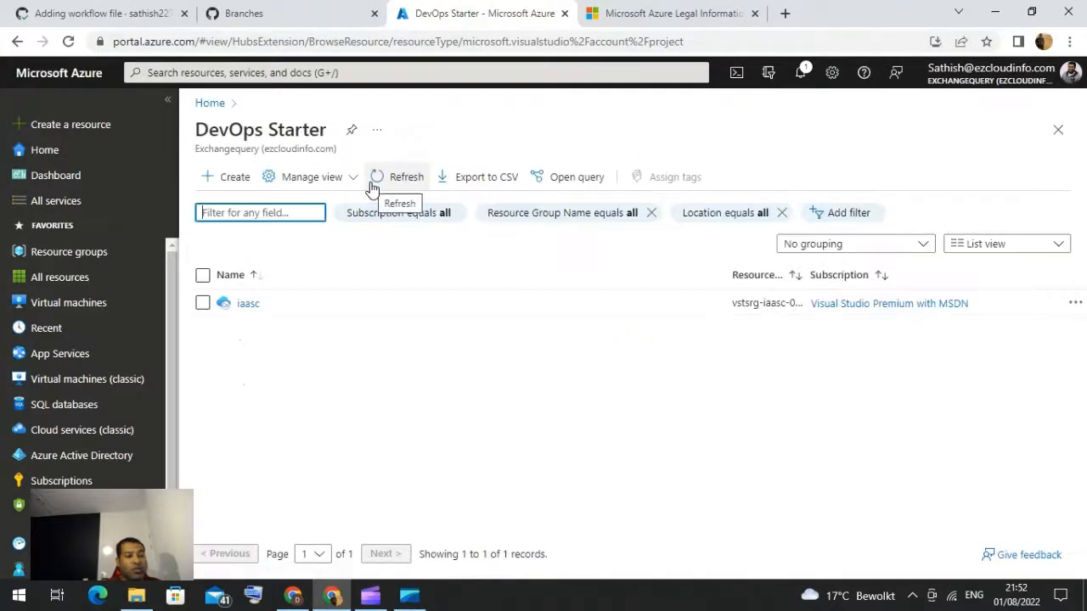
pyautogui.click(234, 184)
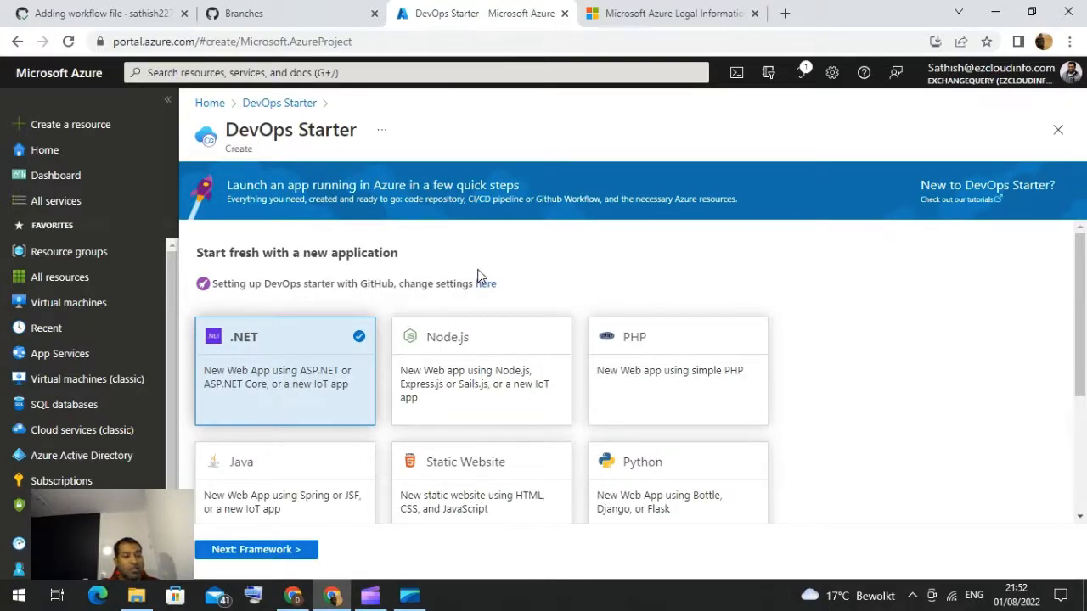
pyautogui.scroll(-2, 495, 260)
pyautogui.scroll(1, 495, 259)
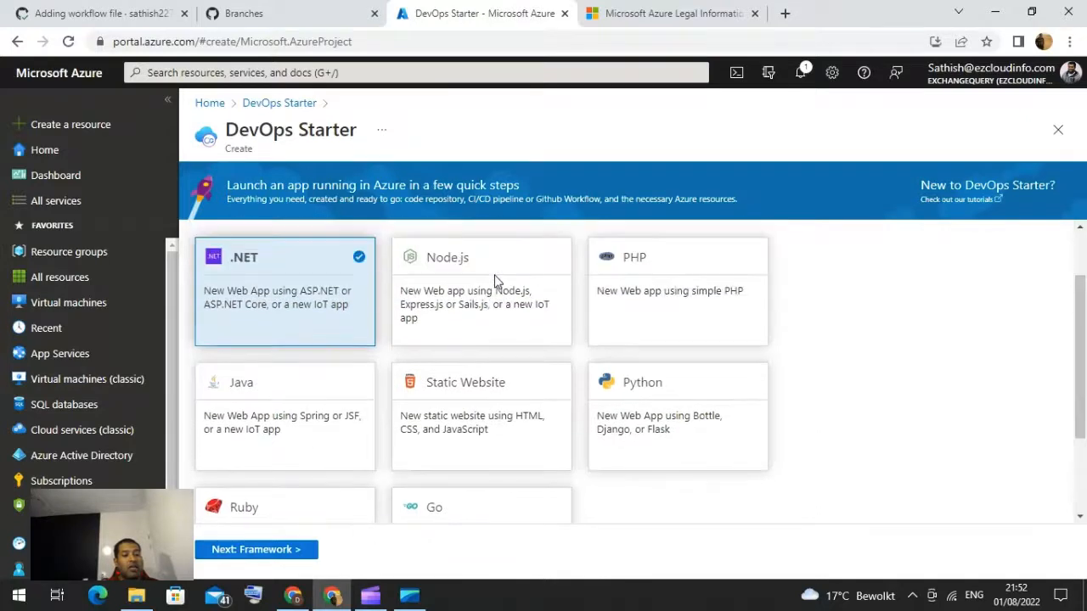
pyautogui.click(254, 551)
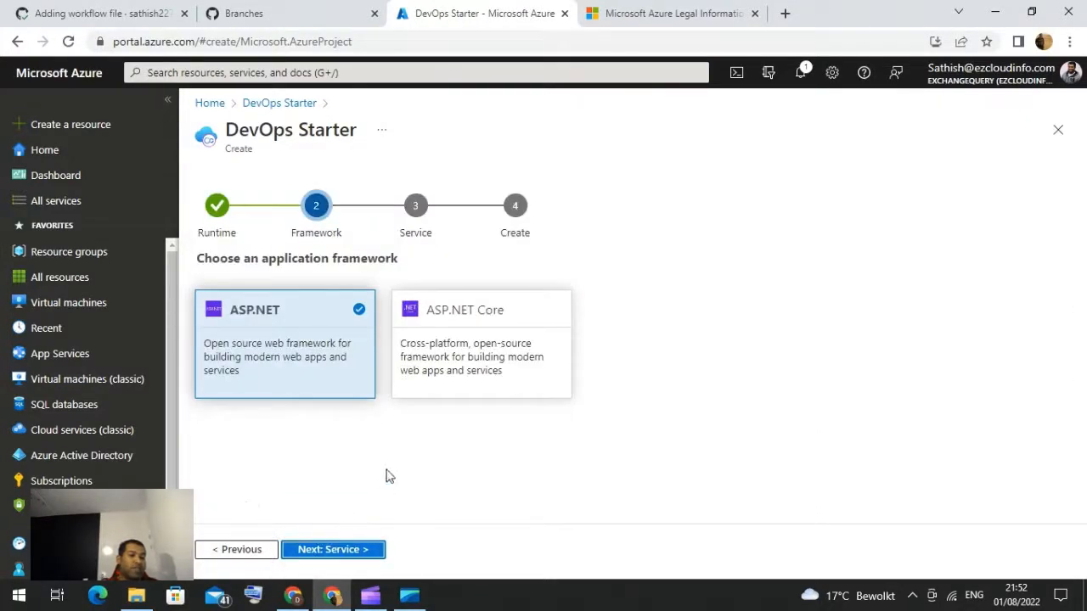
# Step: Continue with the ASP.NET framework and the Windows Web App deployment service
pyautogui.click(350, 550)
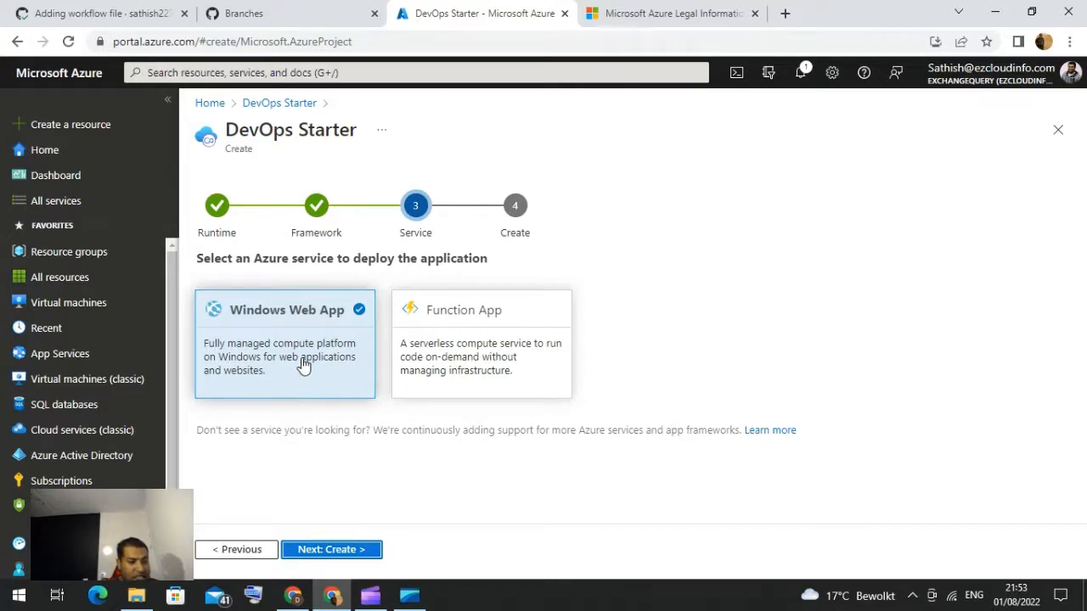
pyautogui.click(340, 550)
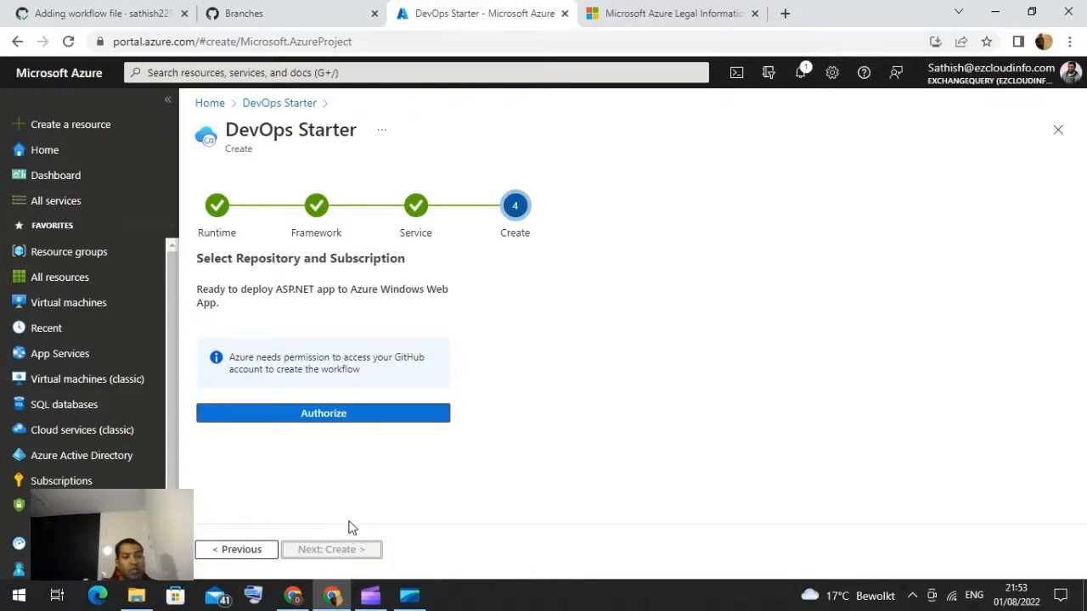
# Step: Authorize Azure to access the GitHub account for creating the workflow
pyautogui.click(318, 414)
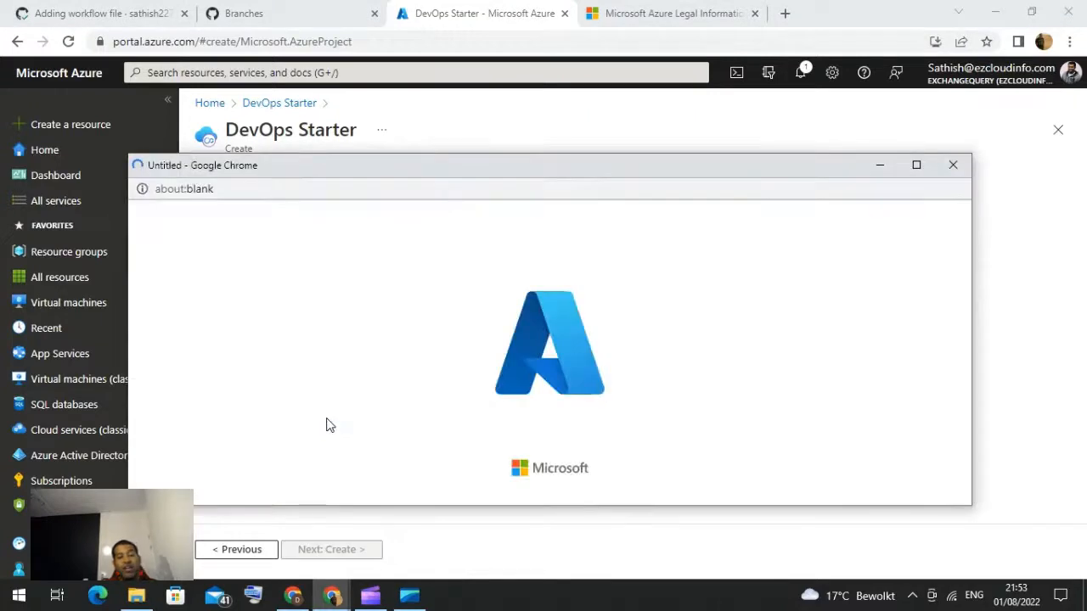
pyautogui.click(338, 413)
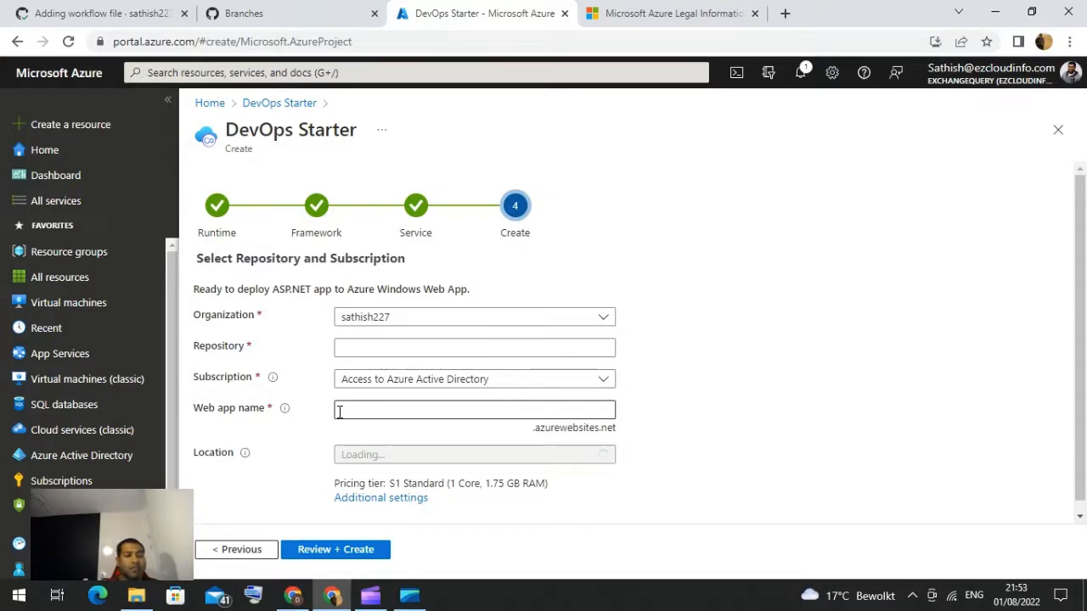
# Step: Name the repository iaaac12 and select the Visual Studio Premium with MSDN subscription
pyautogui.click(348, 353)
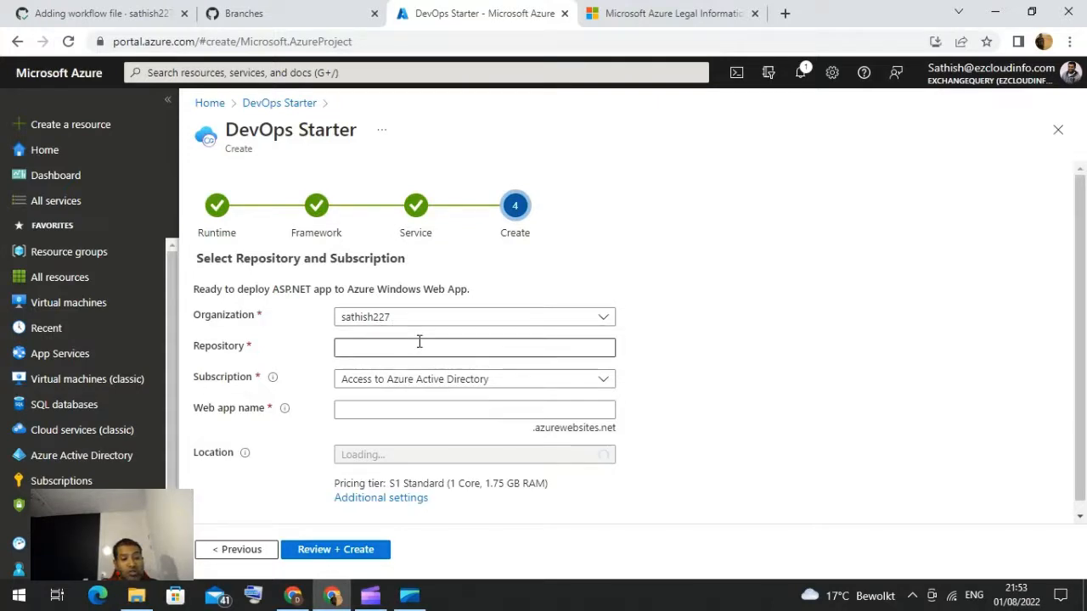
pyautogui.click(382, 351)
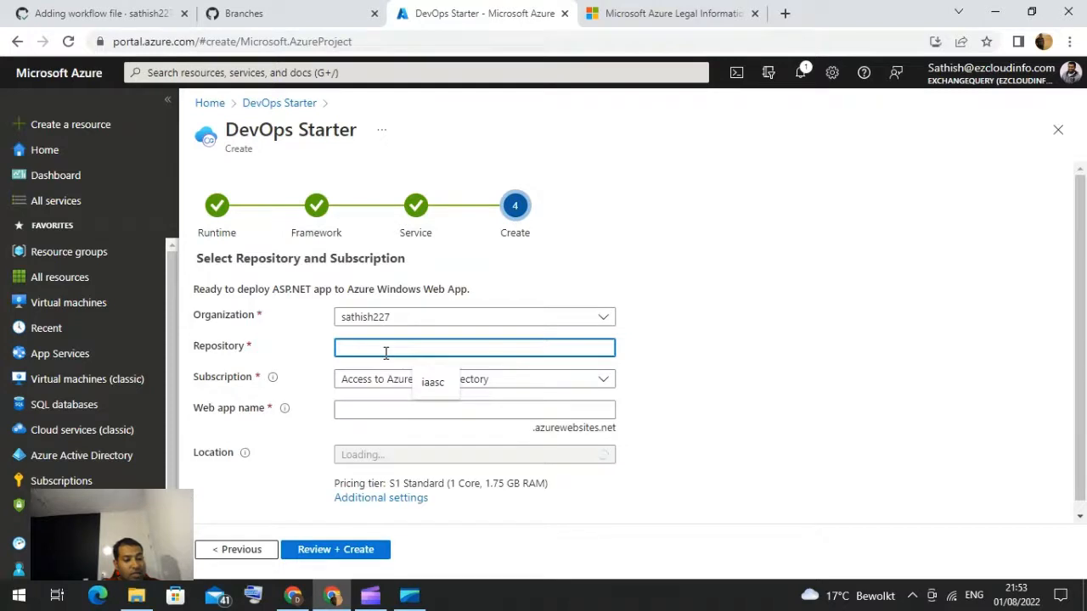
pyautogui.write('iaa')
pyautogui.press('BackSpace')
pyautogui.press('BackSpace')
pyautogui.press('BackSpace')
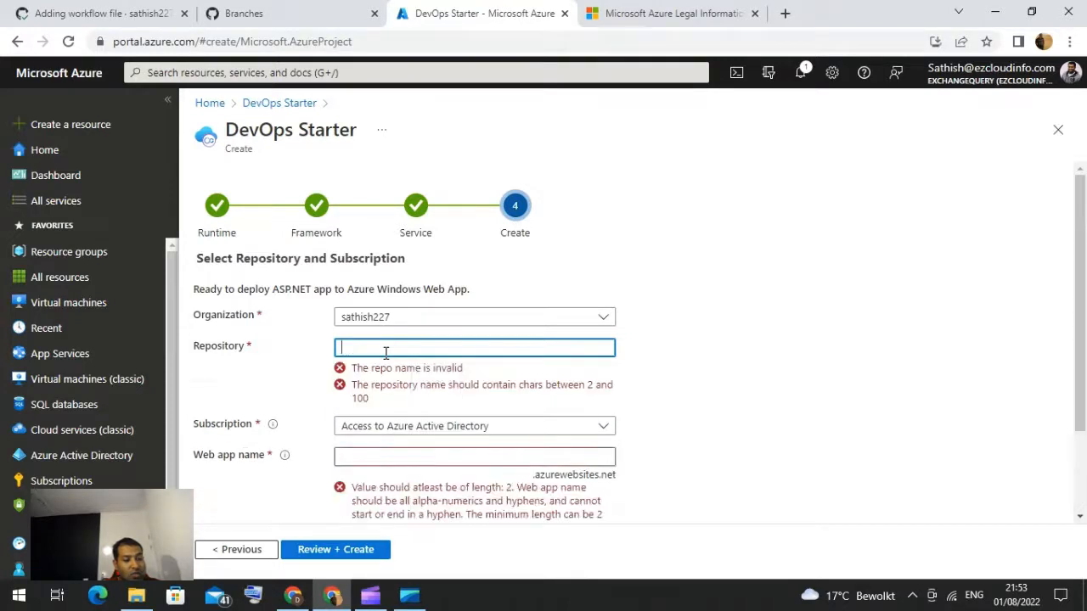
pyautogui.write('iaaac')
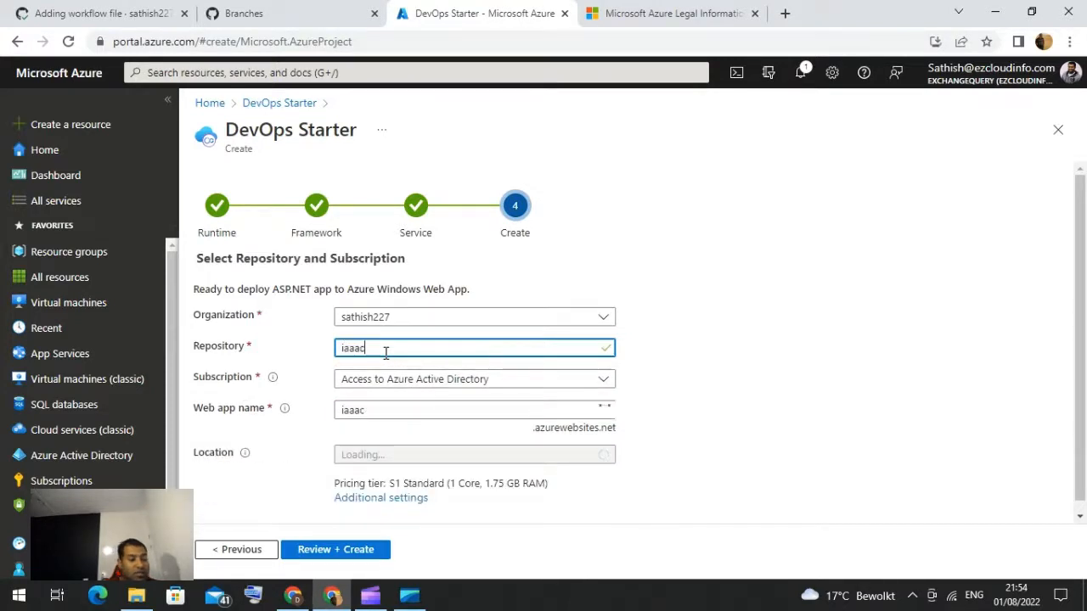
pyautogui.write('12')
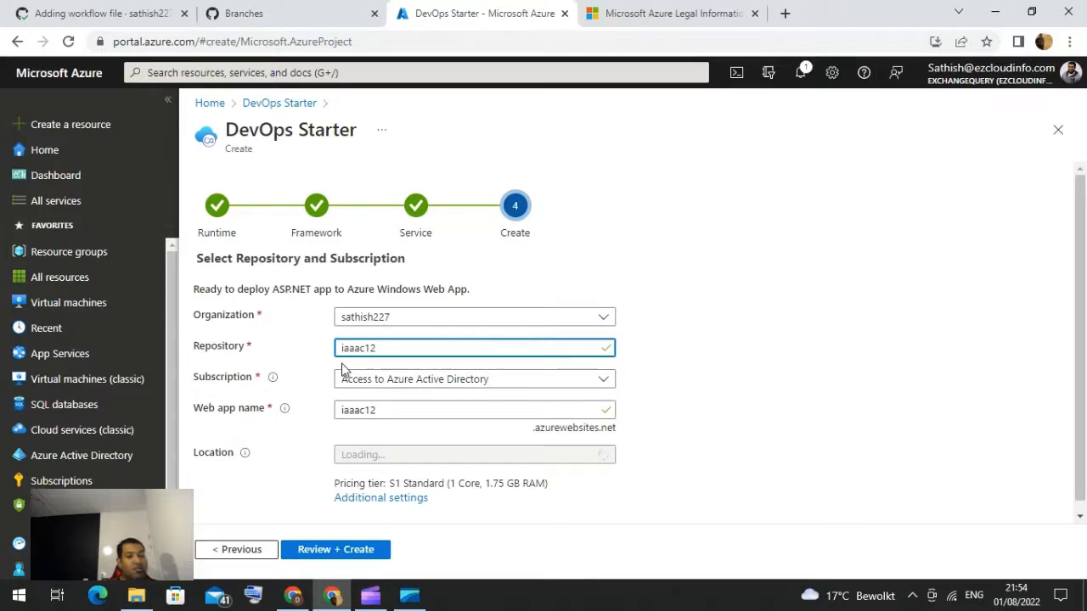
pyautogui.click(401, 384)
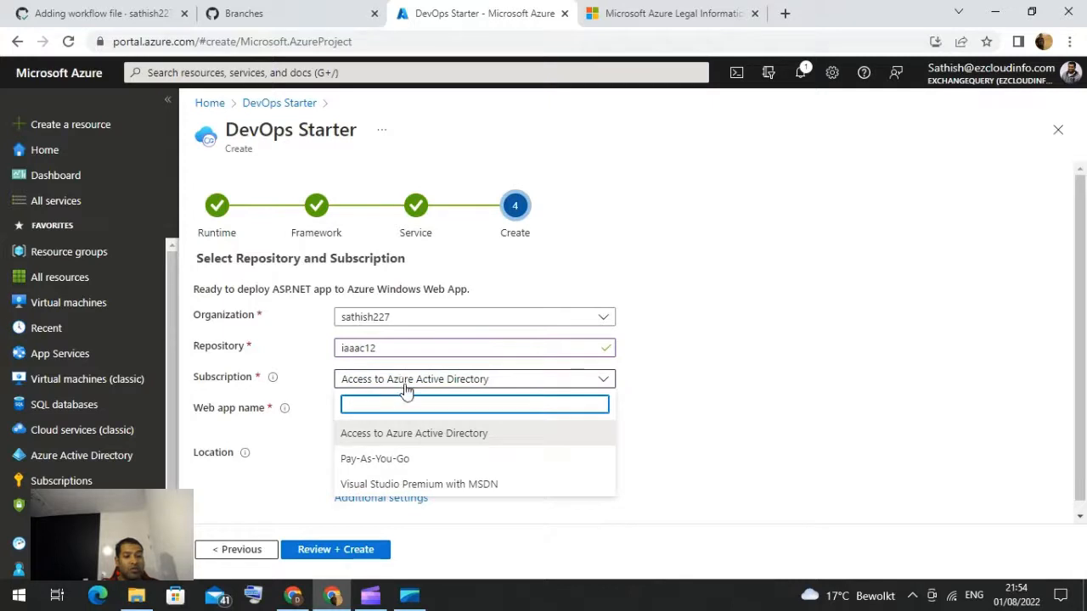
pyautogui.click(401, 485)
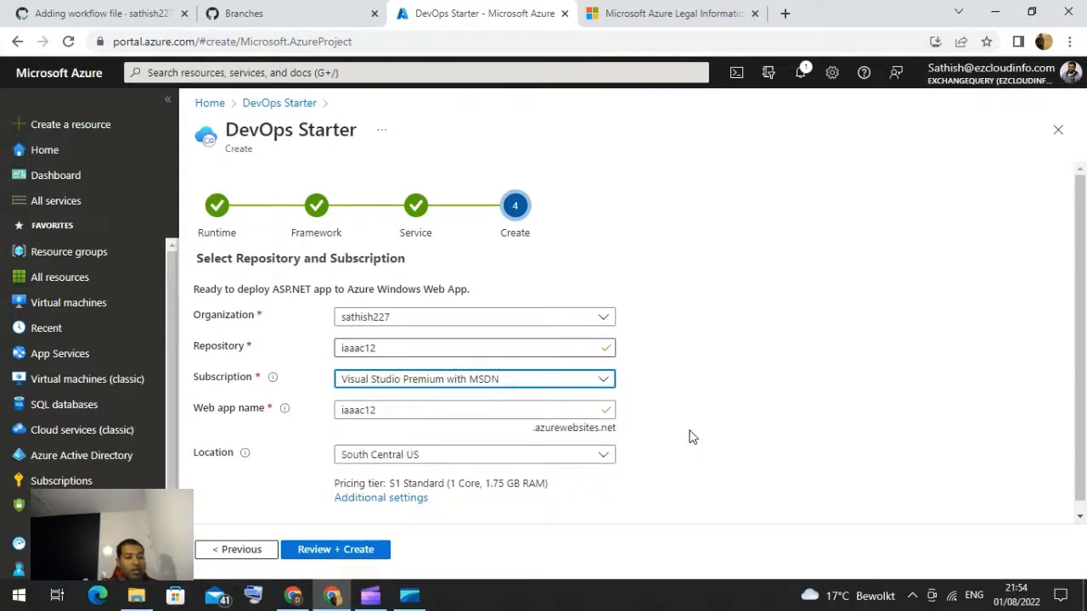
# Step: Set the location to West Europe and review and create the DevOps Starter project
pyautogui.scroll(-1, 552, 433)
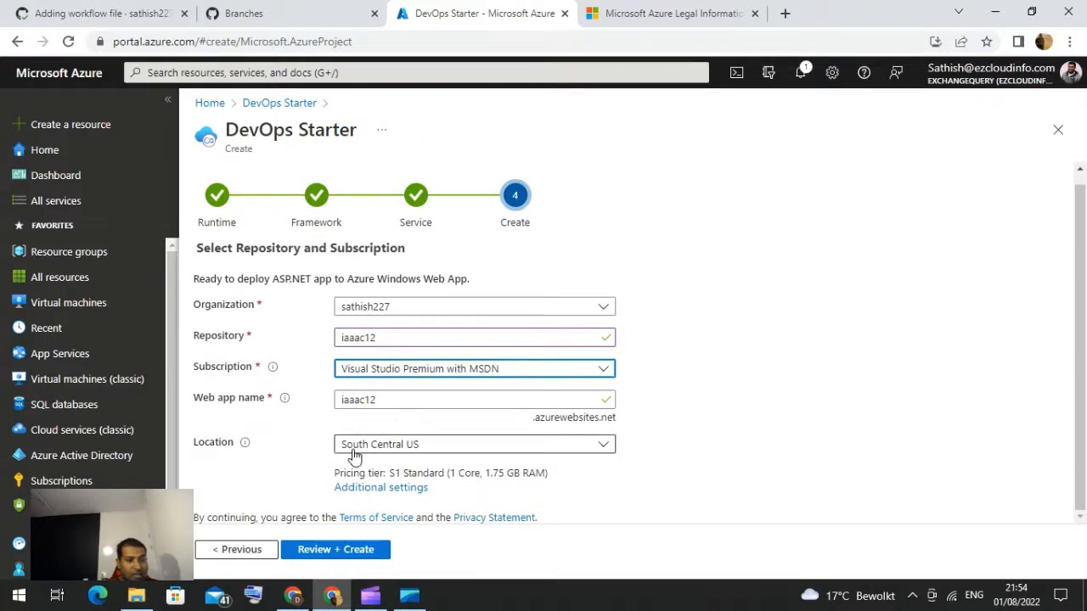
pyautogui.click(396, 446)
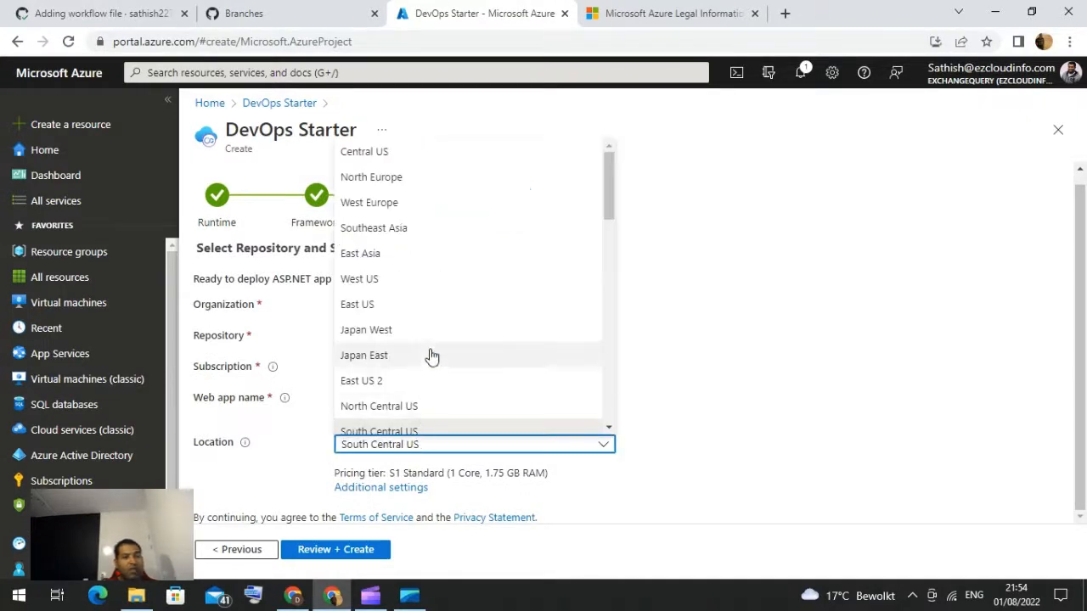
pyautogui.click(386, 203)
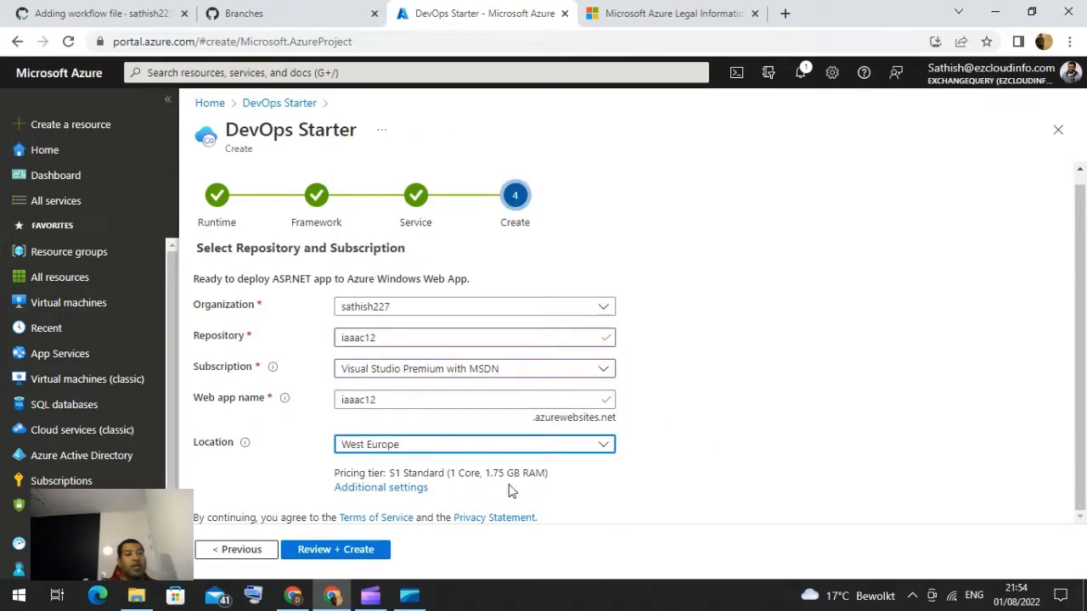
pyautogui.click(335, 551)
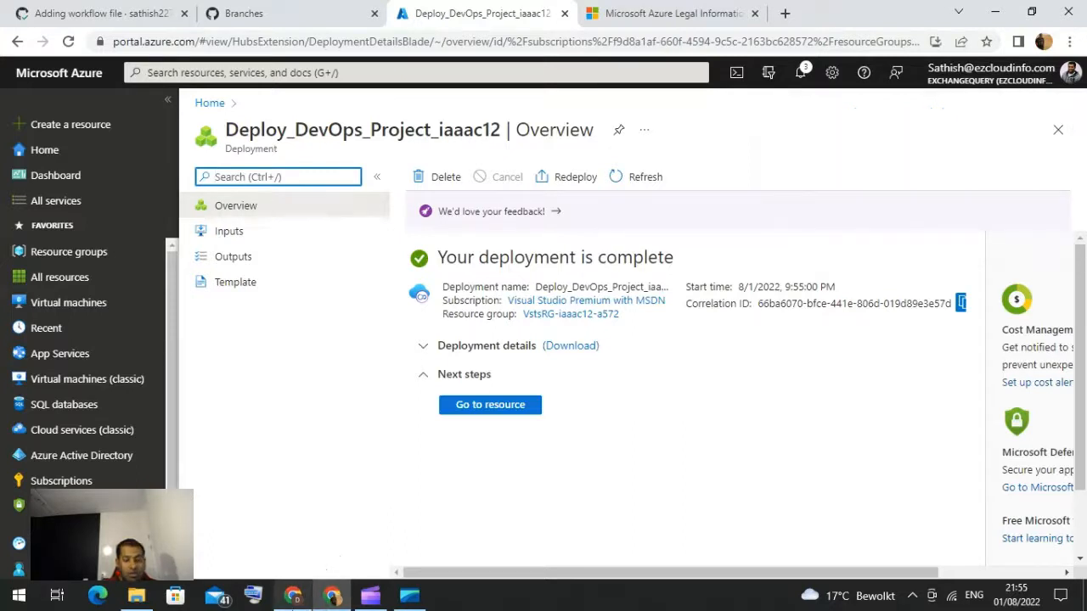
pyautogui.click(293, 596)
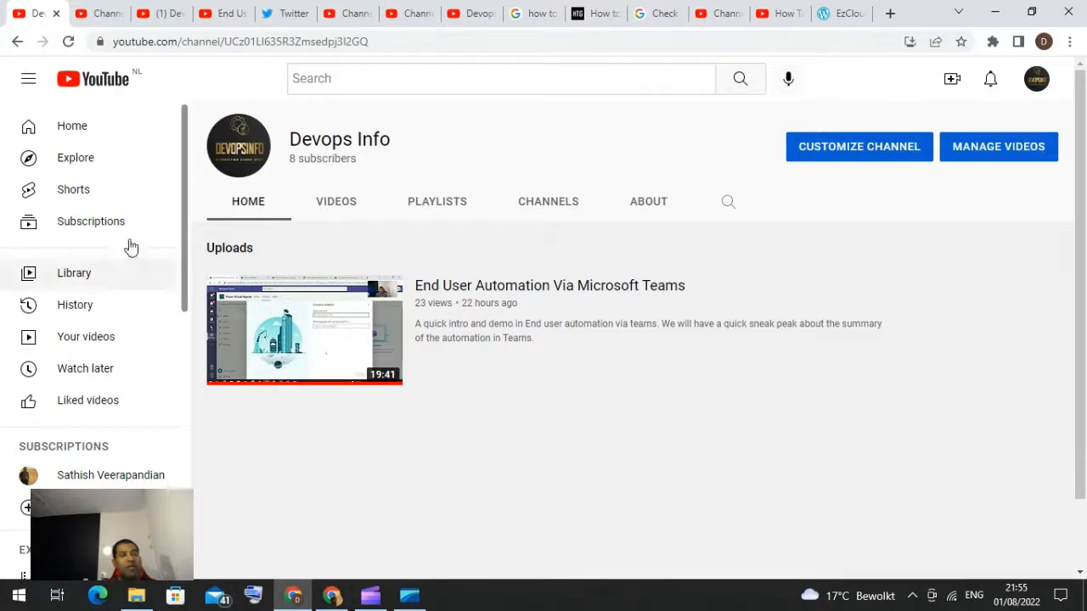
pyautogui.click(331, 595)
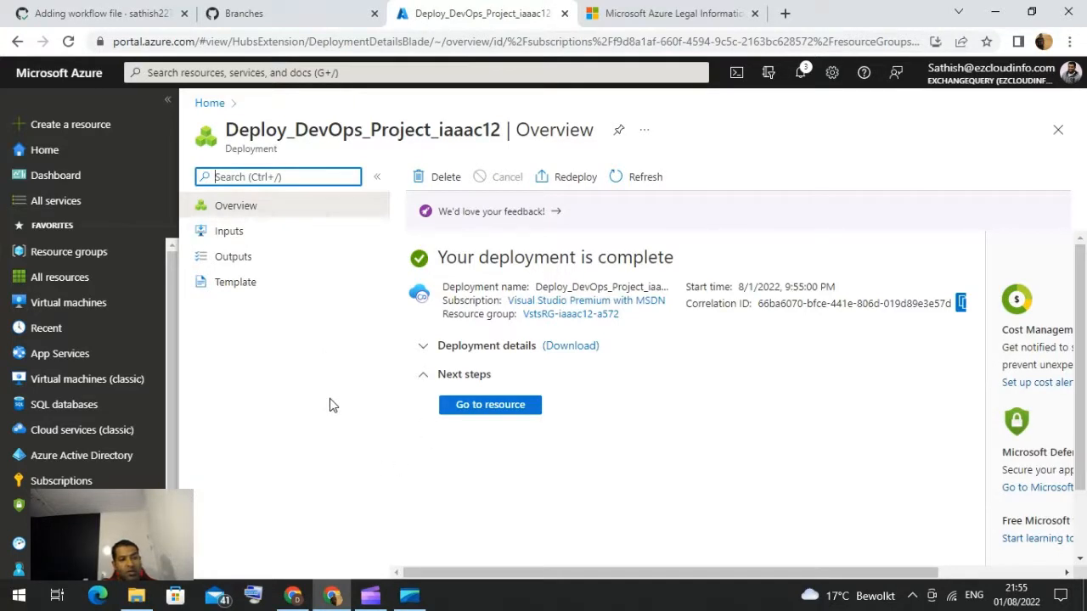
# Step: Open the deployed project resource and authorize GitHub access to view workflow status
pyautogui.click(482, 407)
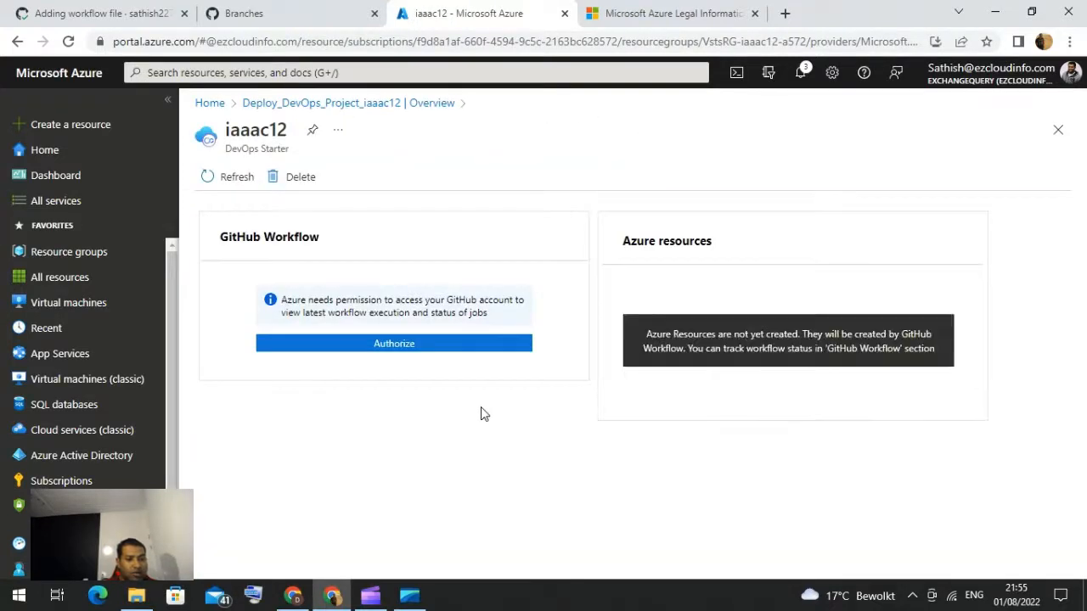
pyautogui.click(407, 346)
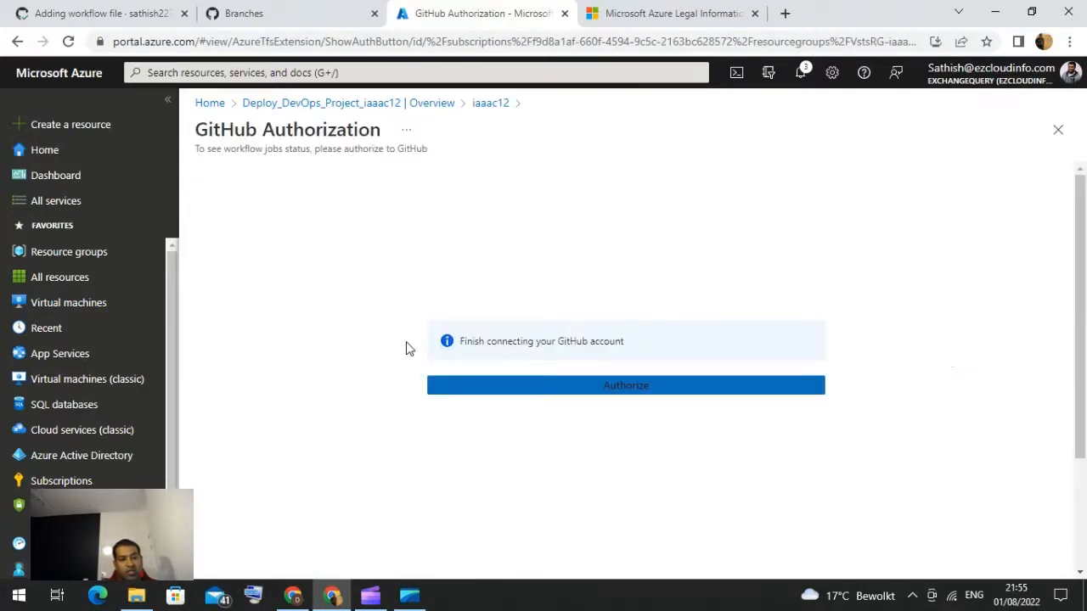
pyautogui.click(617, 393)
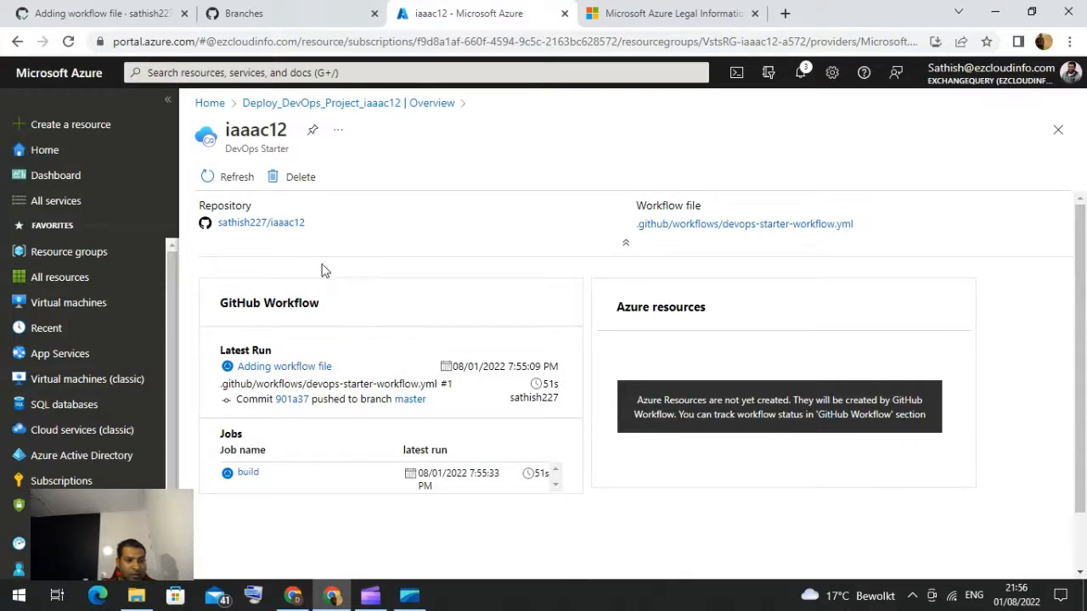
# Step: Refresh the project page repeatedly to monitor the GitHub workflow run and build job
pyautogui.click(237, 178)
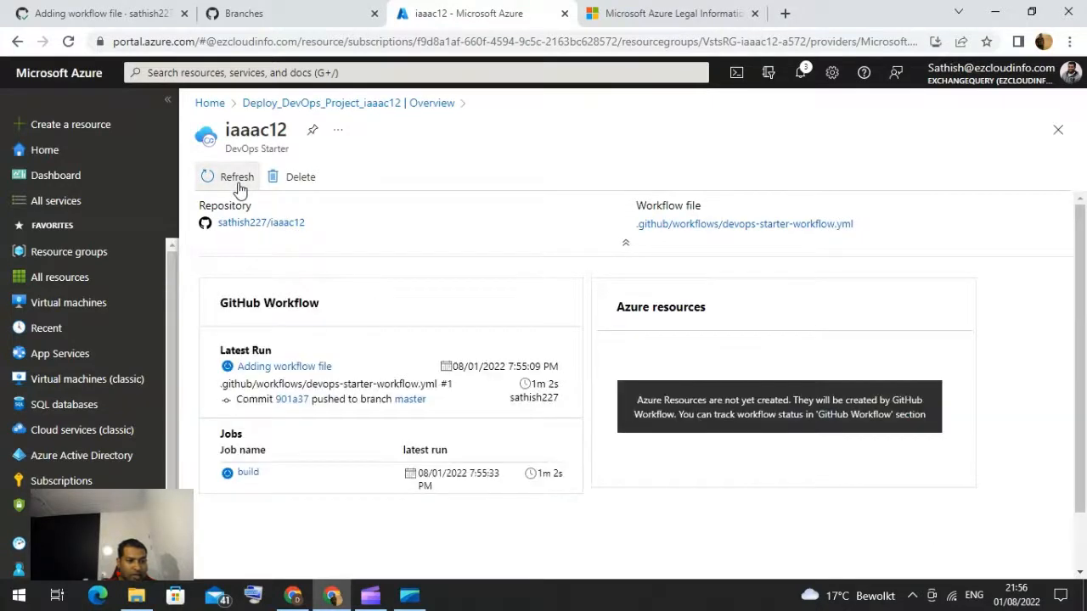
pyautogui.click(238, 183)
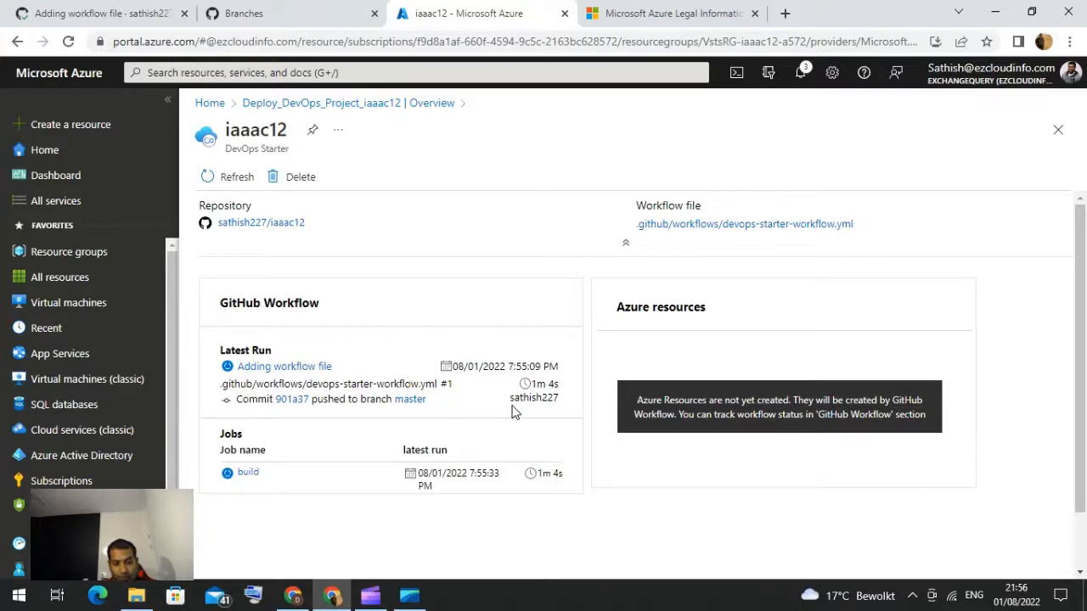
pyautogui.moveTo(511, 405); pyautogui.dragTo(559, 404)
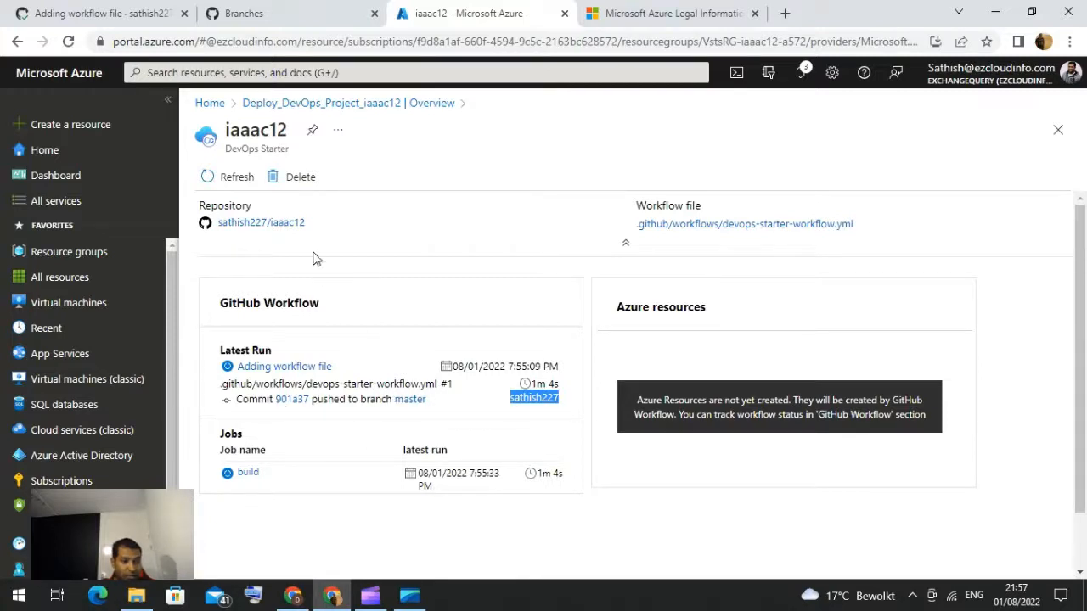
pyautogui.click(230, 178)
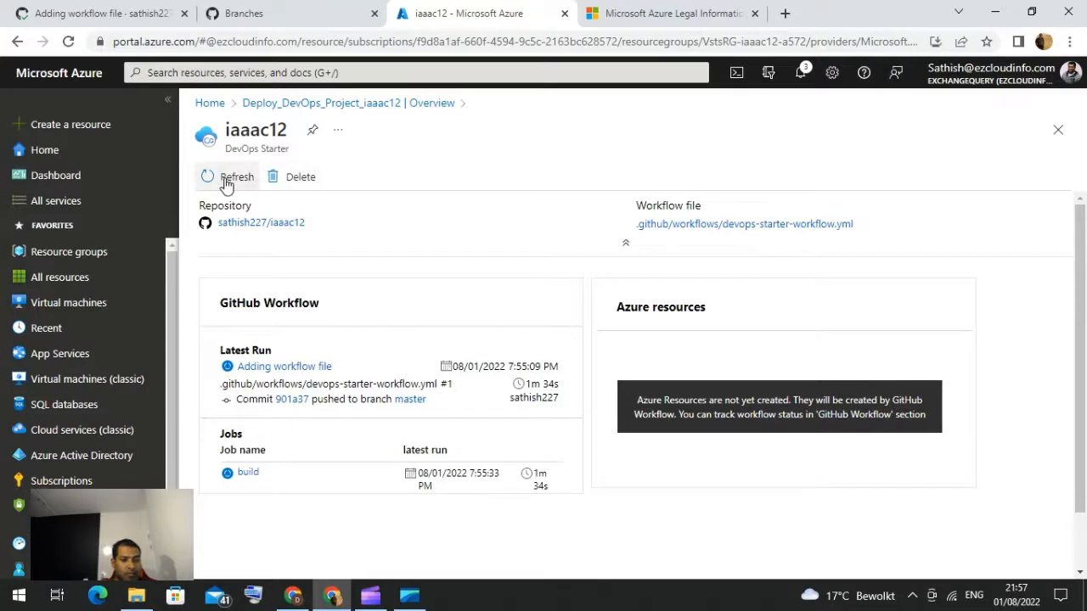
pyautogui.click(227, 179)
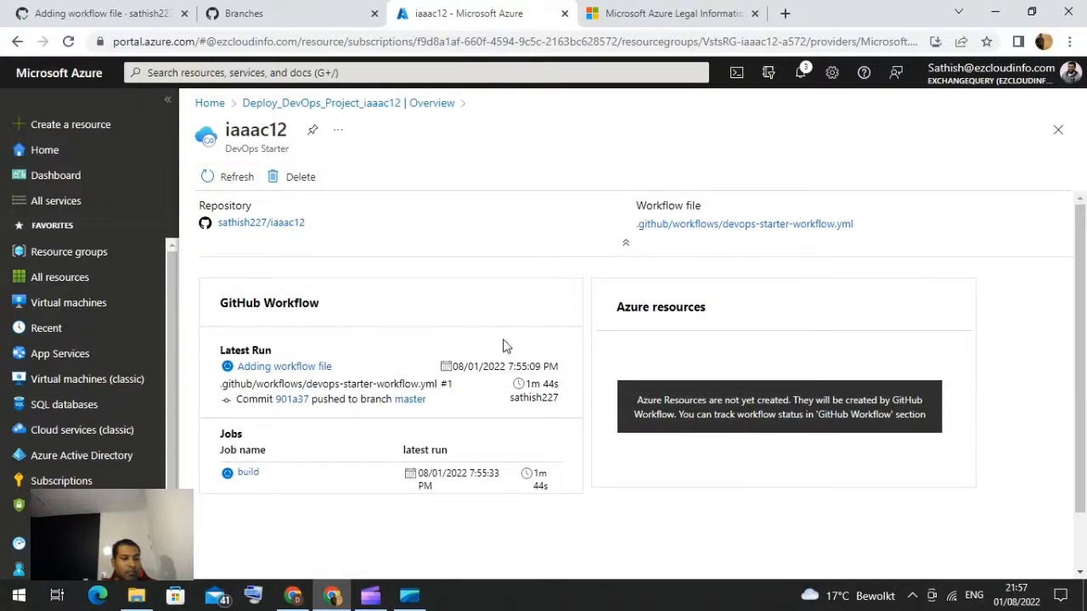
pyautogui.scroll(-1, 504, 346)
pyautogui.scroll(-1, 504, 346)
pyautogui.scroll(1, 503, 346)
# Step: Return to the deployment overview and expand the deployment details
pyautogui.click(409, 111)
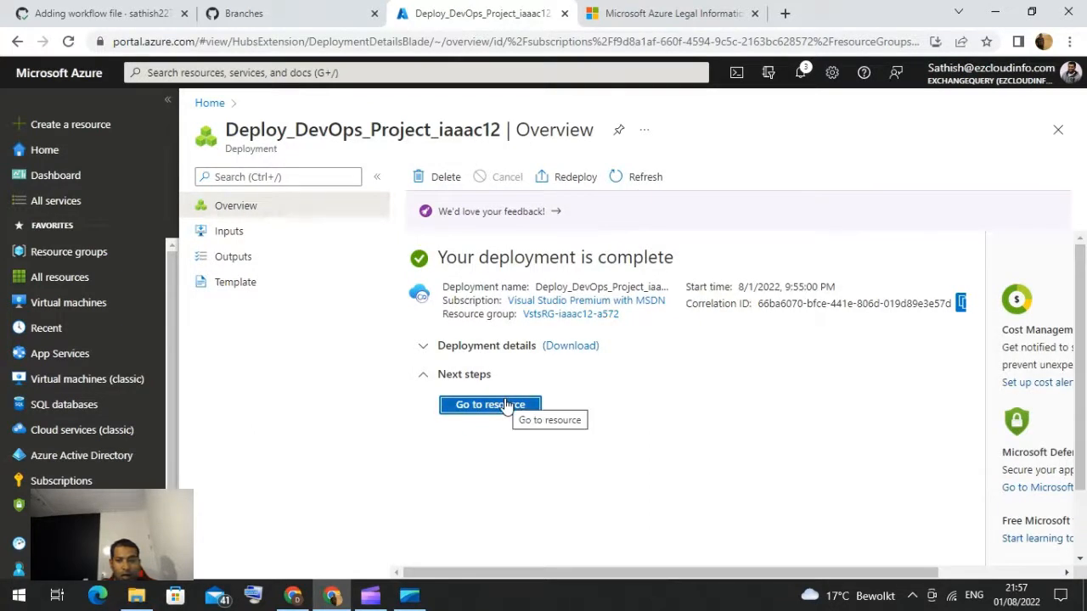
pyautogui.moveTo(505, 574); pyautogui.dragTo(677, 588)
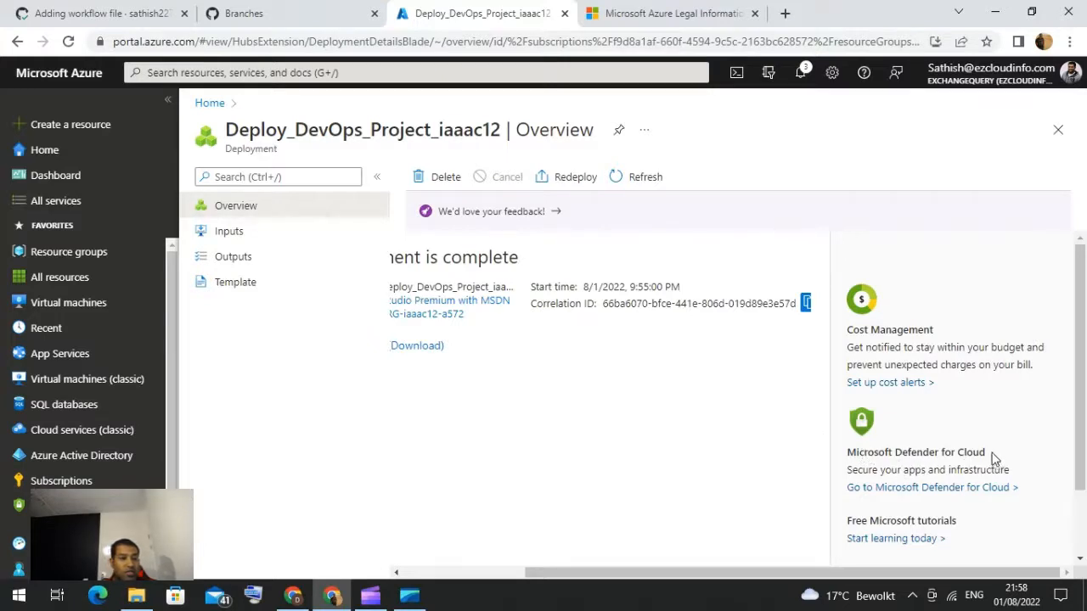
pyautogui.moveTo(759, 571); pyautogui.dragTo(573, 558)
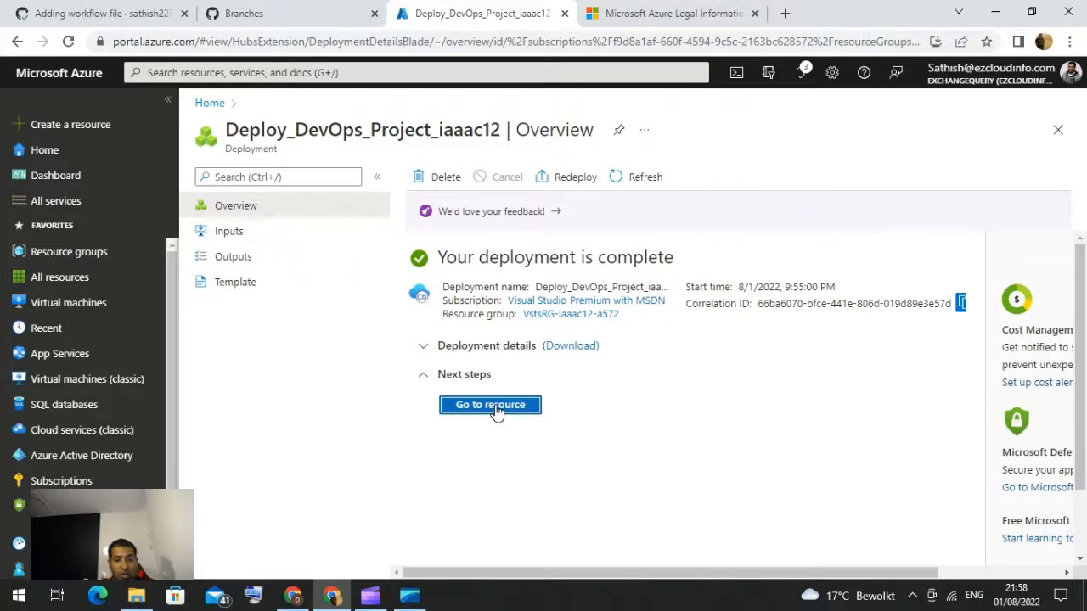
pyautogui.click(423, 348)
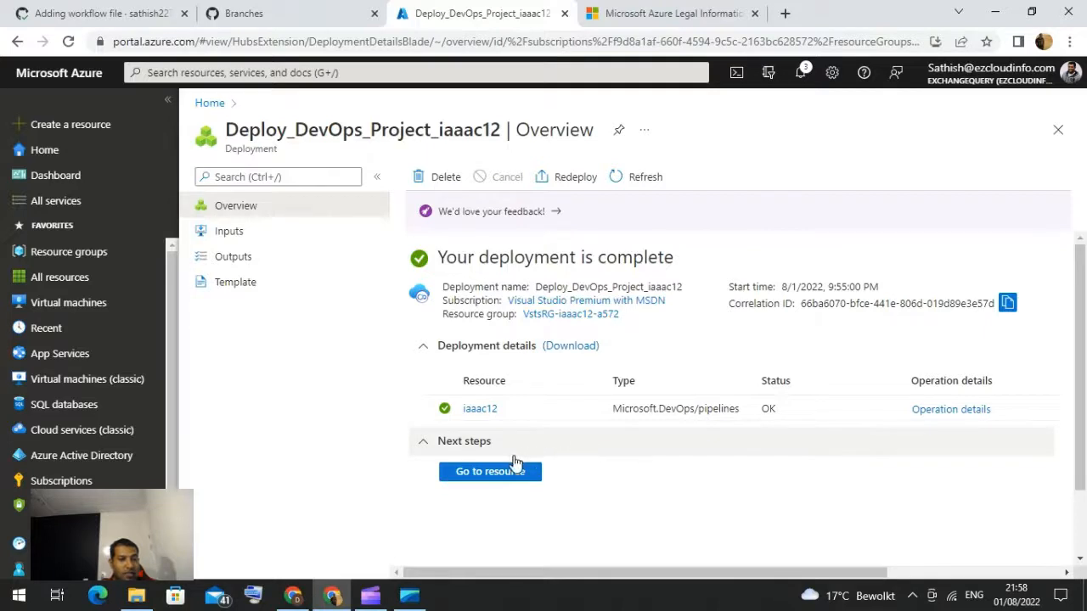
# Step: Reopen the iaaac12 project resource and authorize the GitHub connection to display its workflow status
pyautogui.click(474, 410)
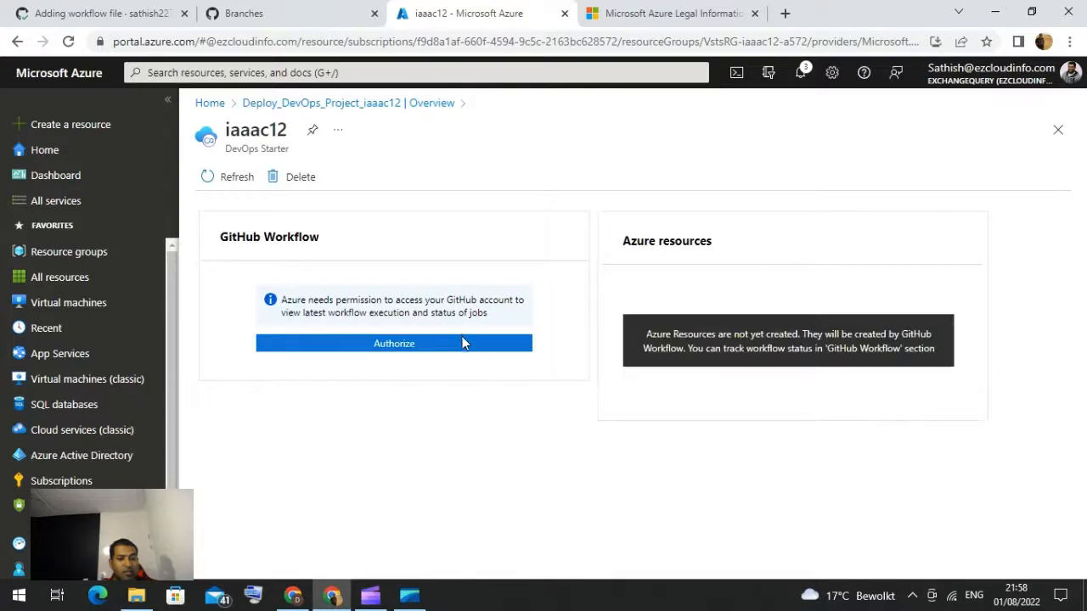
pyautogui.click(465, 344)
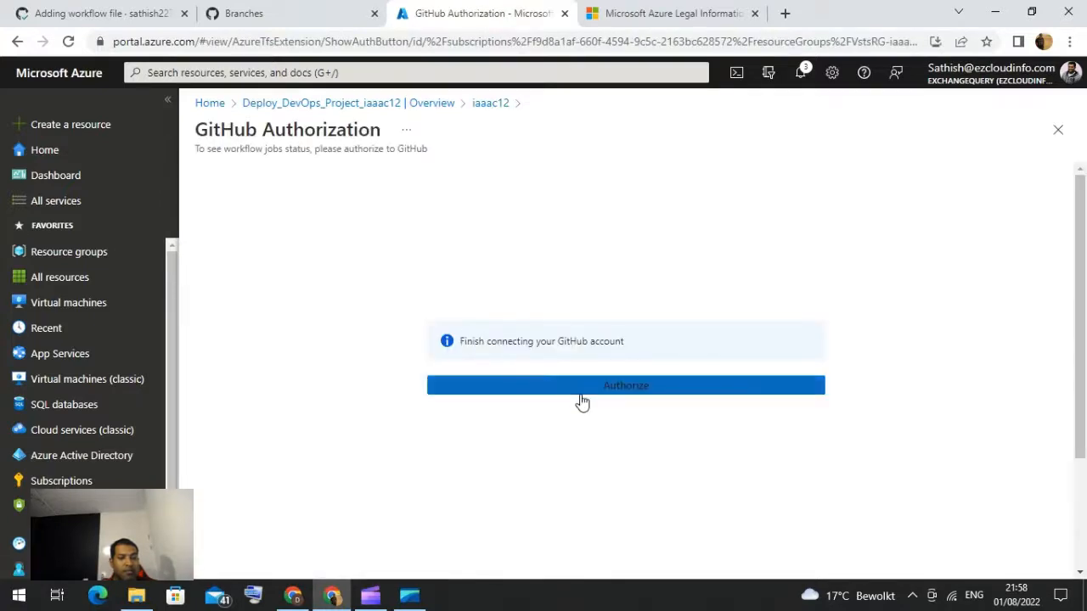
pyautogui.click(580, 399)
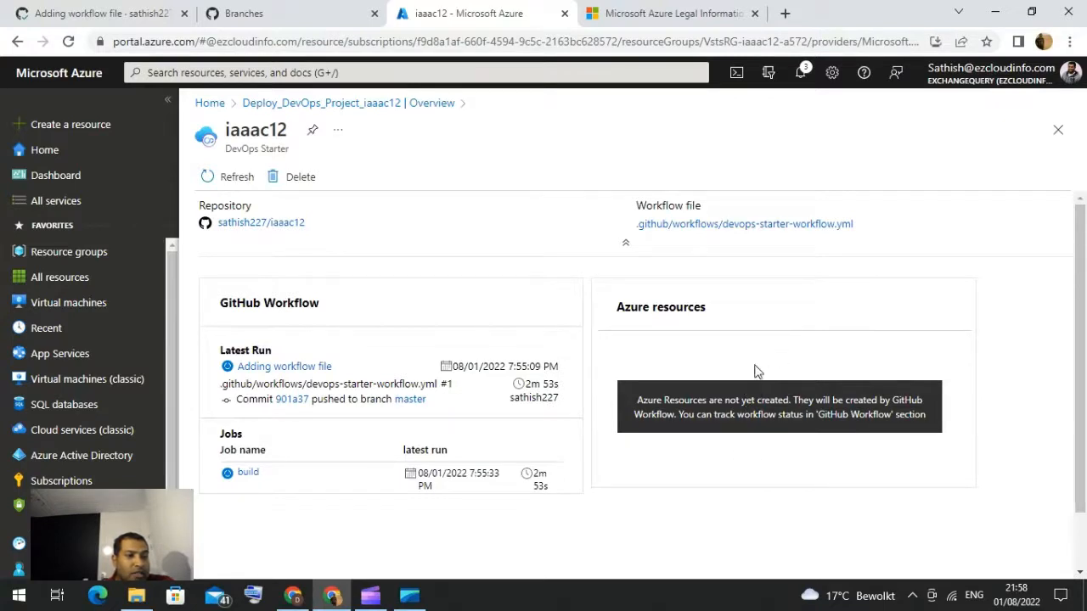
# Step: Open the existing iaasc DevOps Starter project and review its workflow jobs and Azure resources
pyautogui.click(212, 103)
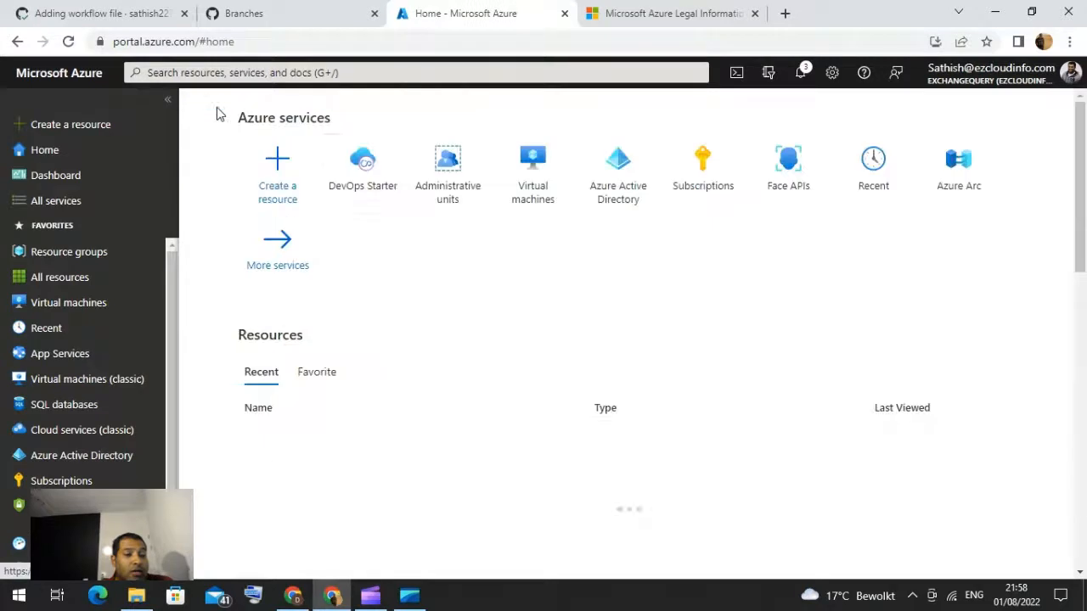
pyautogui.click(365, 176)
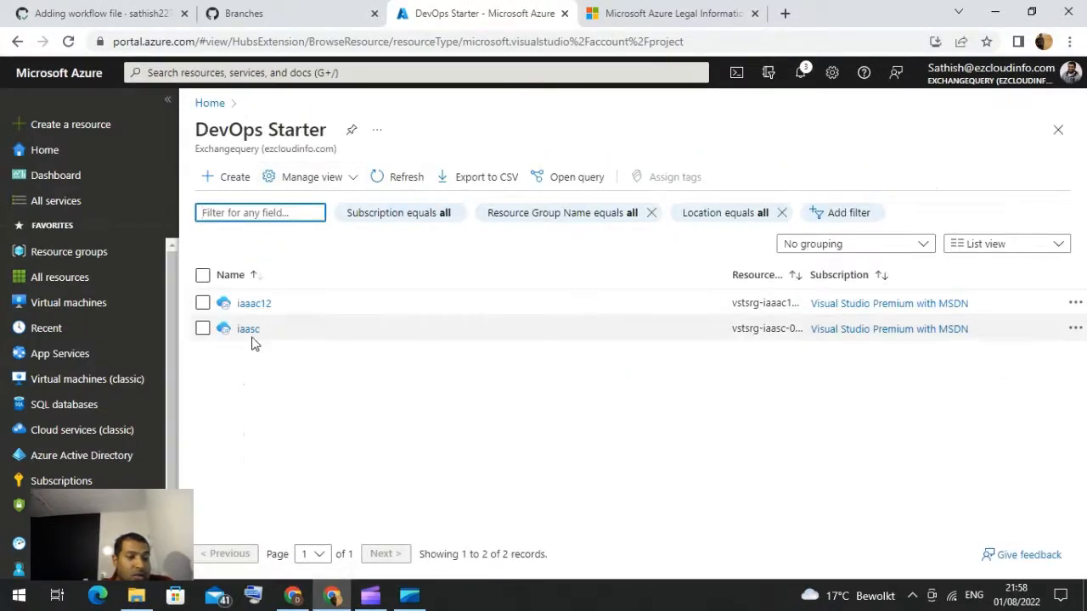
pyautogui.click(252, 334)
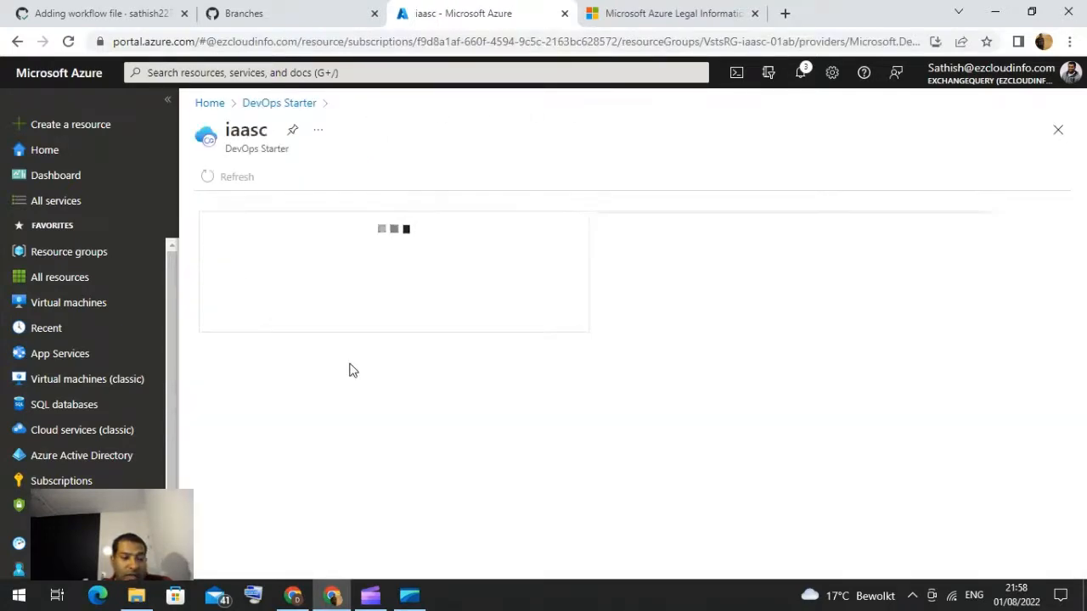
pyautogui.click(379, 348)
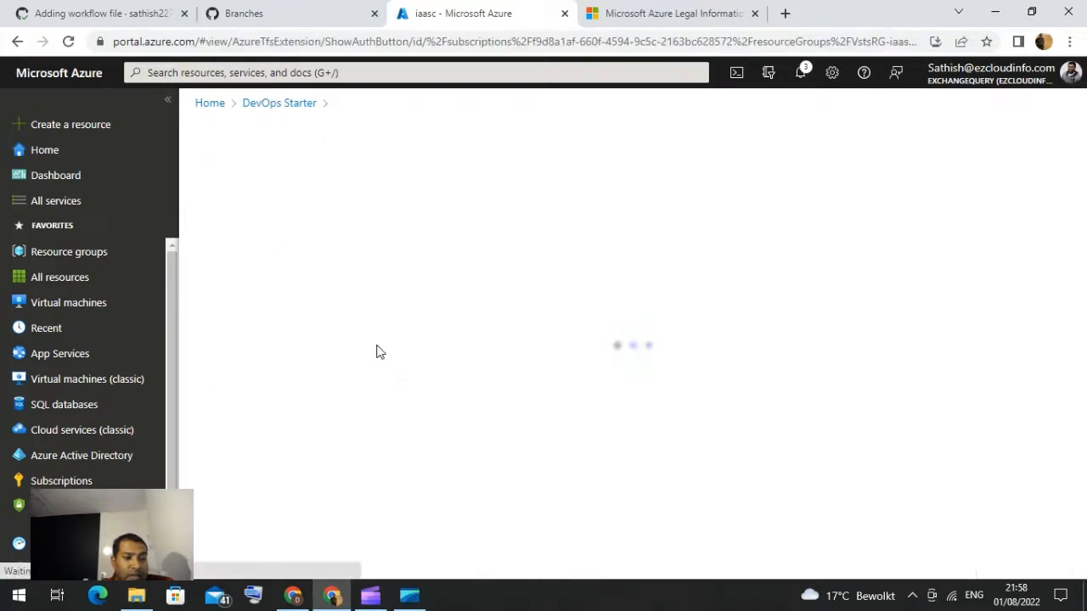
pyautogui.click(582, 394)
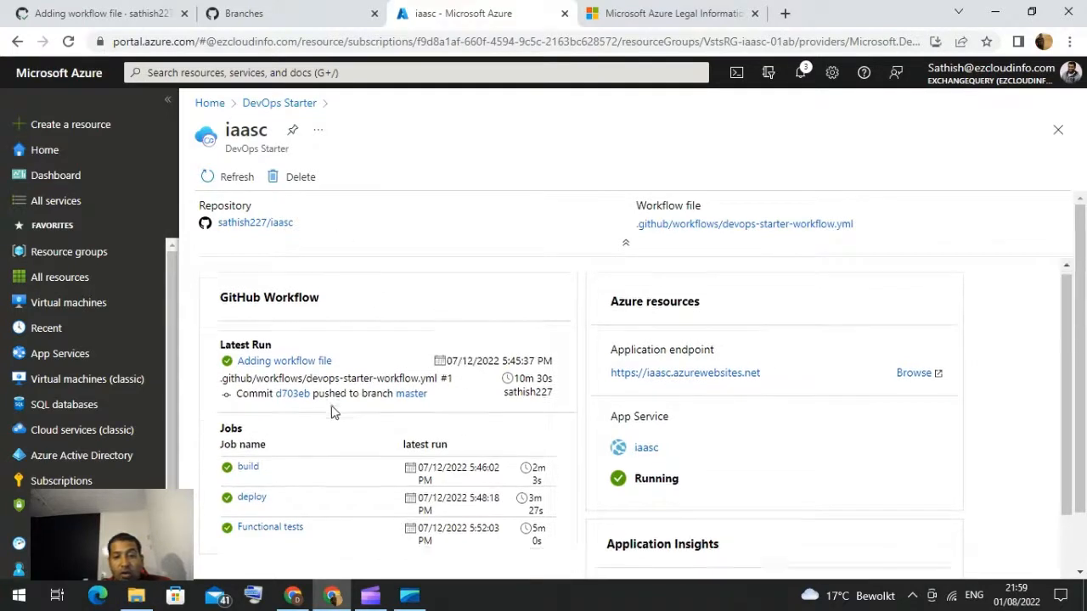
pyautogui.scroll(-1, 330, 412)
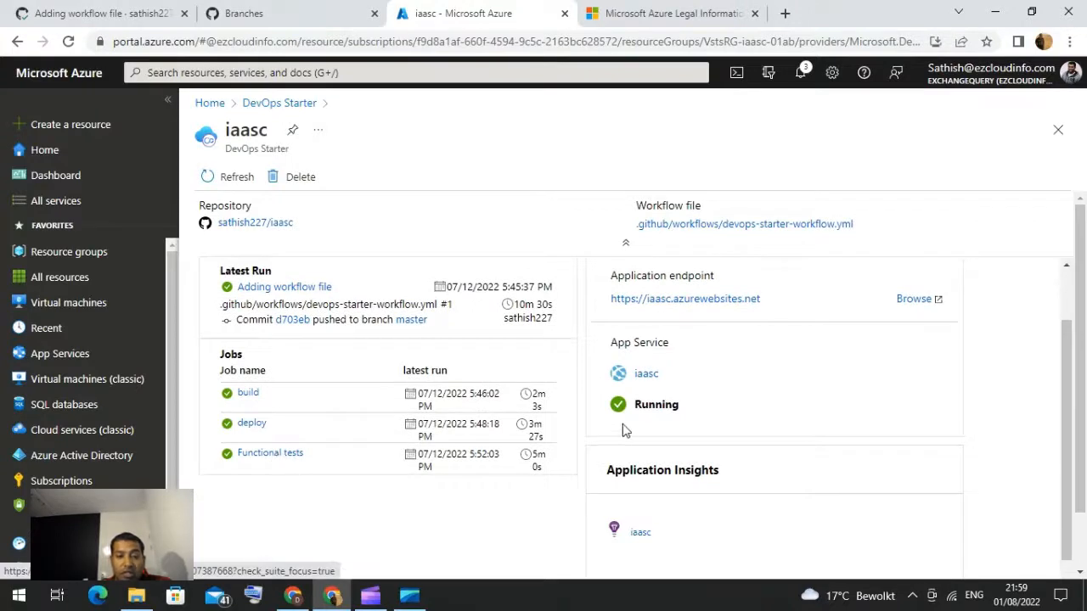
pyautogui.scroll(1, 636, 434)
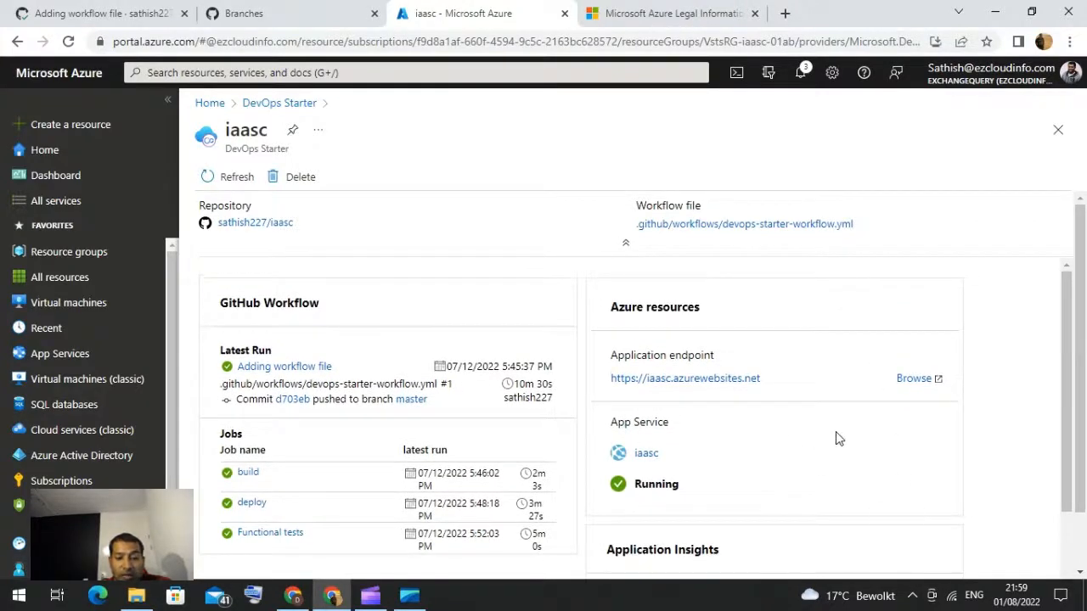
pyautogui.scroll(-1, 835, 437)
pyautogui.scroll(1, 836, 475)
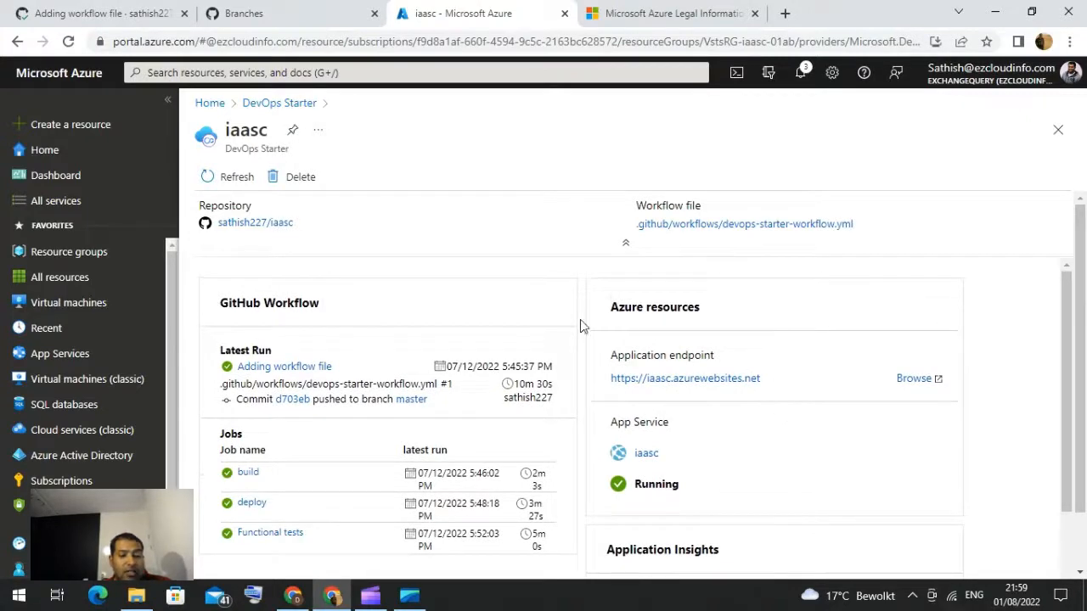
pyautogui.scroll(-2, 699, 400)
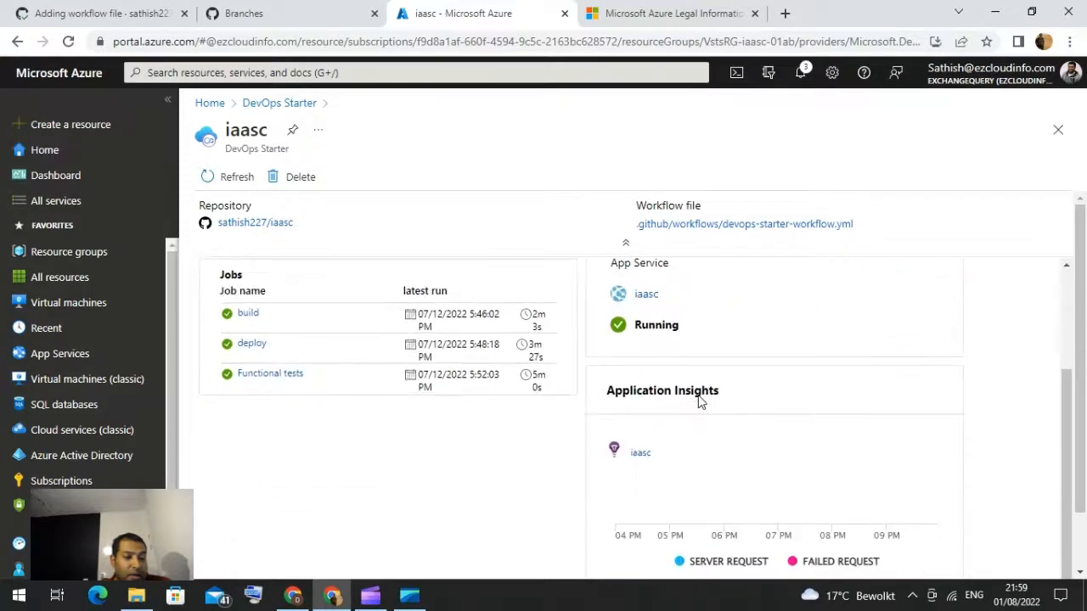
pyautogui.scroll(2, 762, 408)
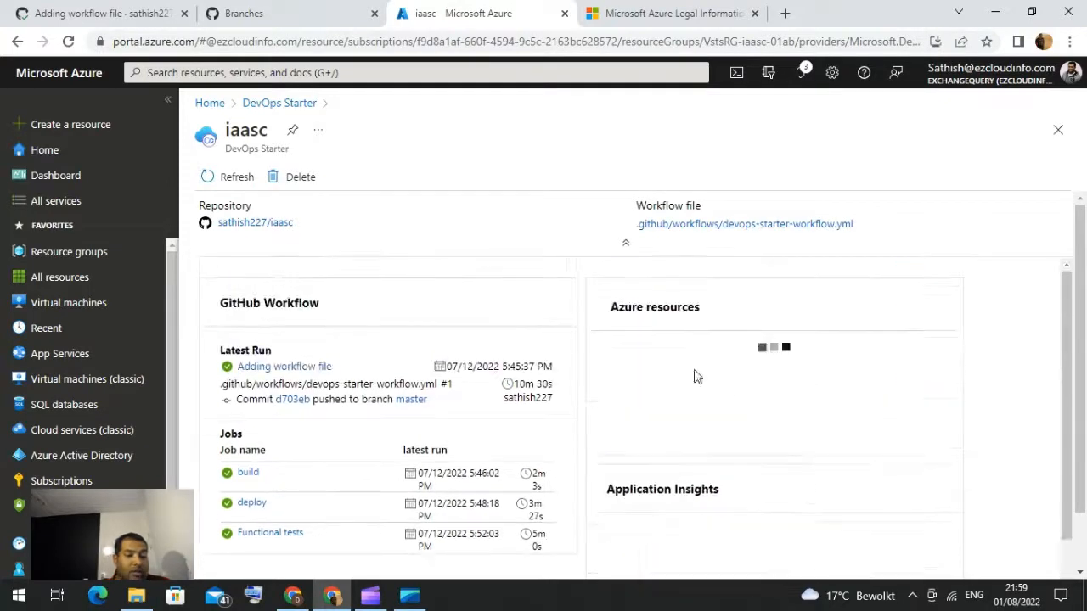
# Step: Open the iaasc build job on GitHub and inspect its step logs, including Set up job and Complete job
pyautogui.click(248, 473)
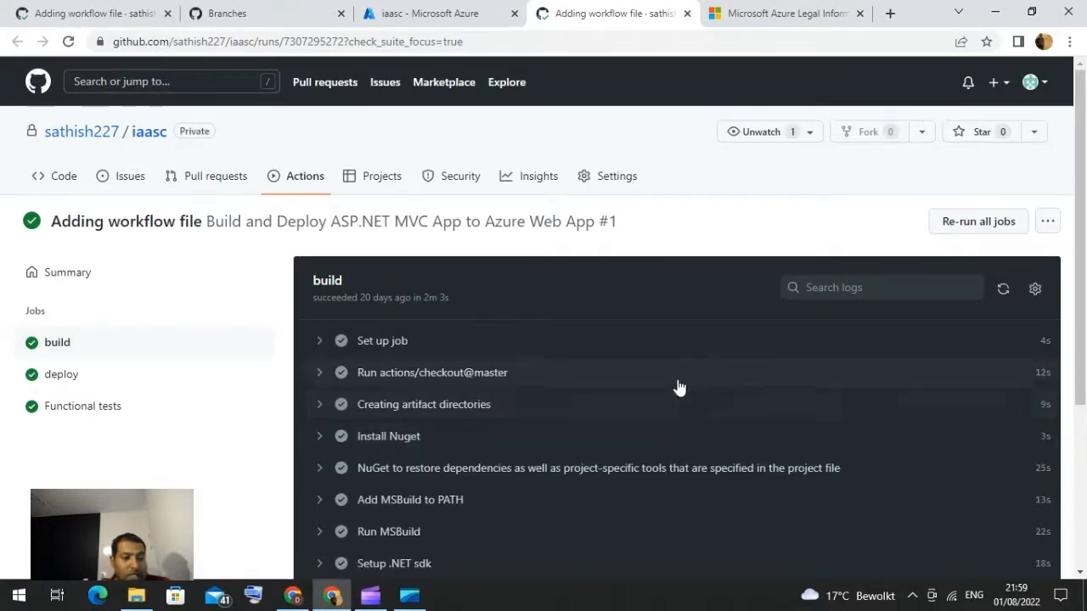
pyautogui.click(321, 342)
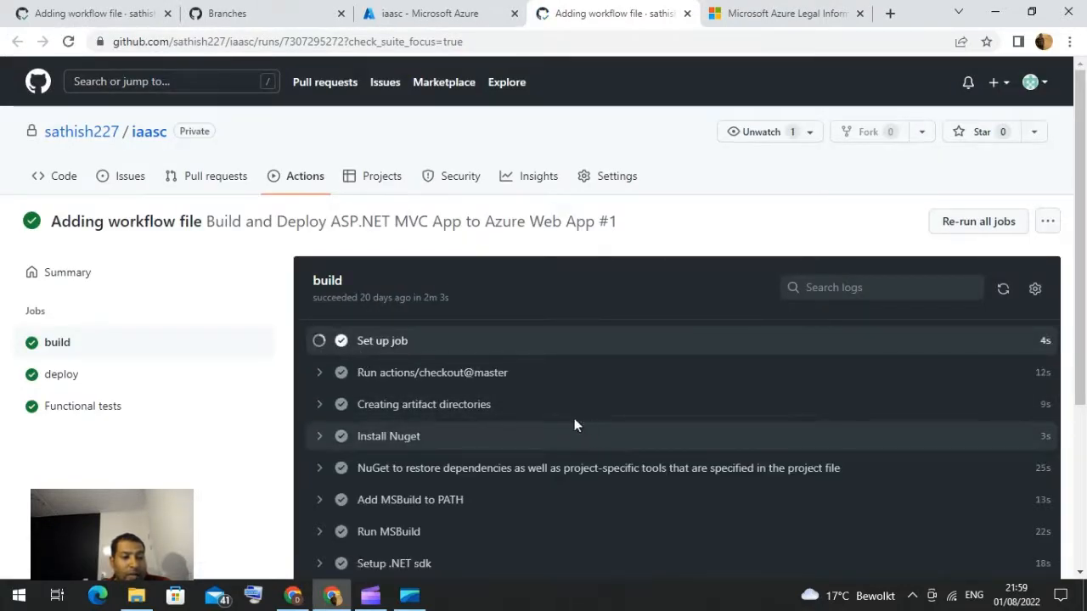
pyautogui.scroll(-2, 593, 433)
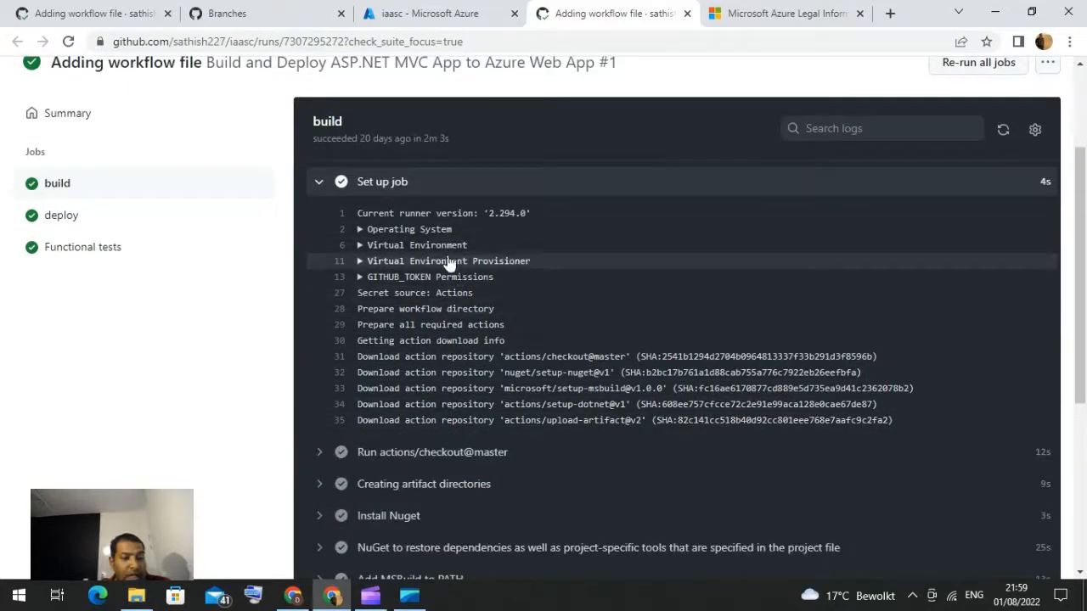
pyautogui.scroll(-2, 523, 434)
pyautogui.scroll(-1, 526, 439)
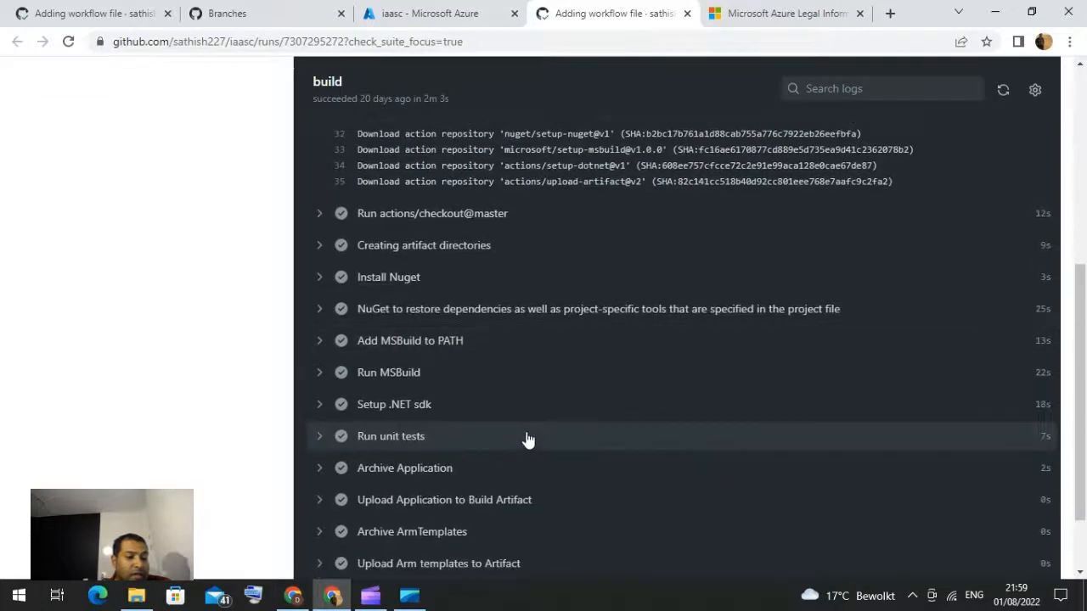
pyautogui.scroll(-1, 526, 438)
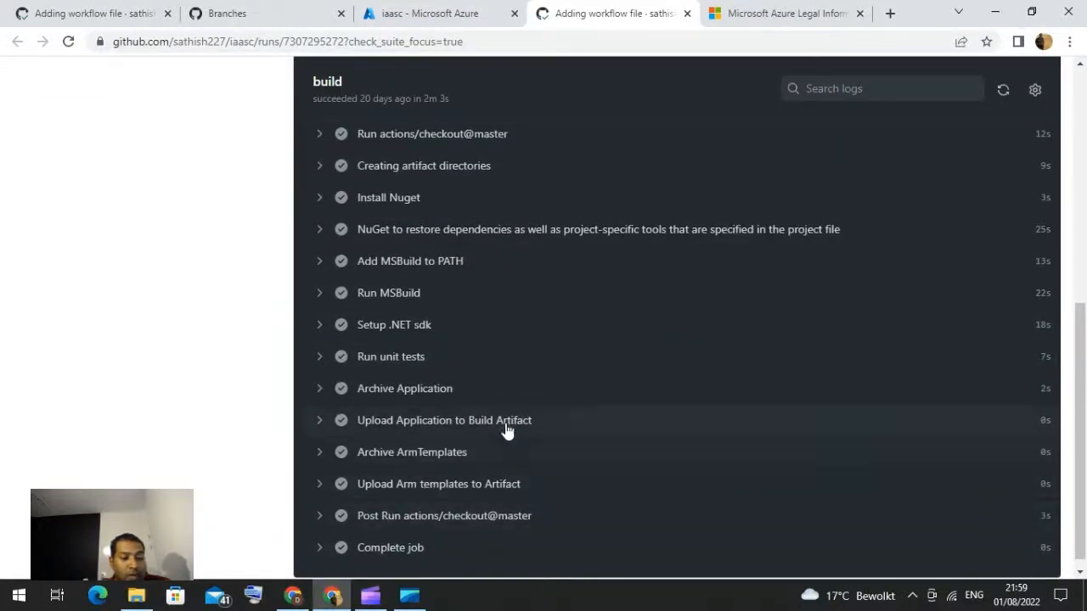
pyautogui.click(320, 550)
pyautogui.scroll(-1, 521, 444)
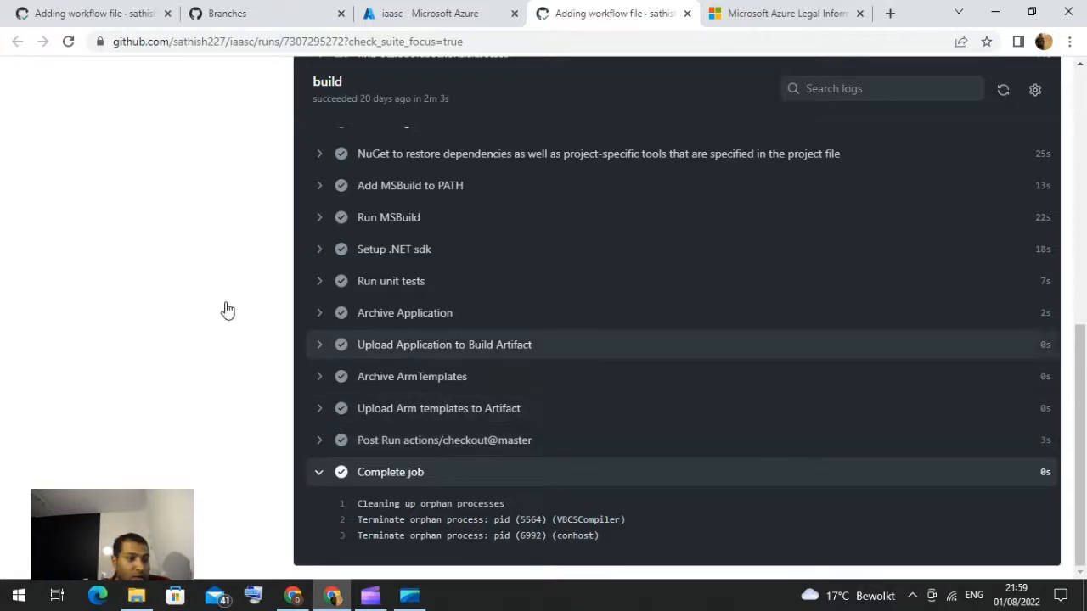
pyautogui.scroll(15, 165, 297)
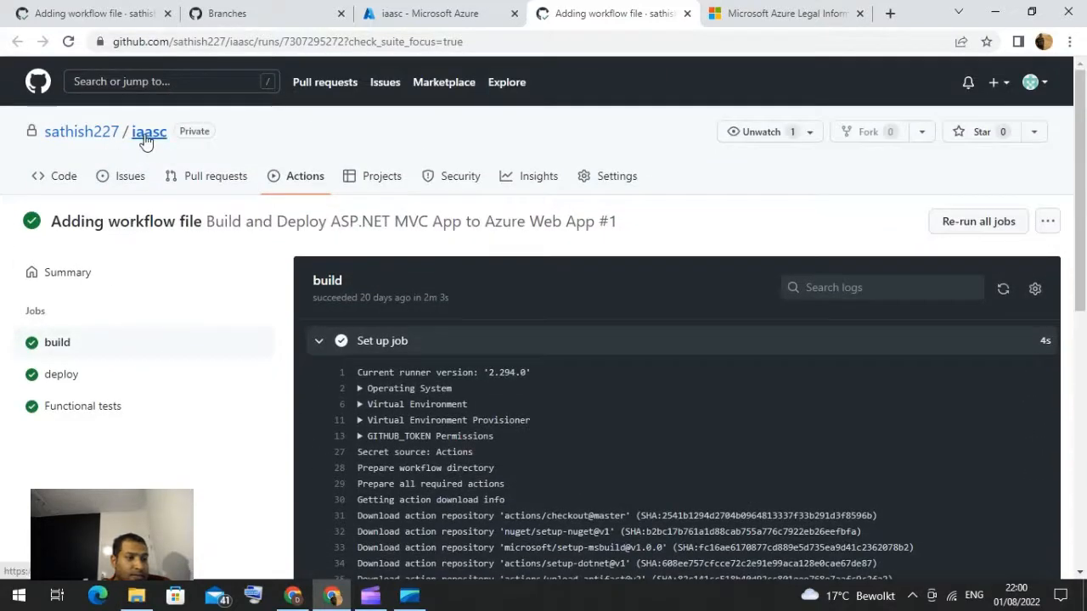
# Step: Open the iaasc repository's devops-starter-workflow.yml file and read through its environment settings
pyautogui.click(148, 133)
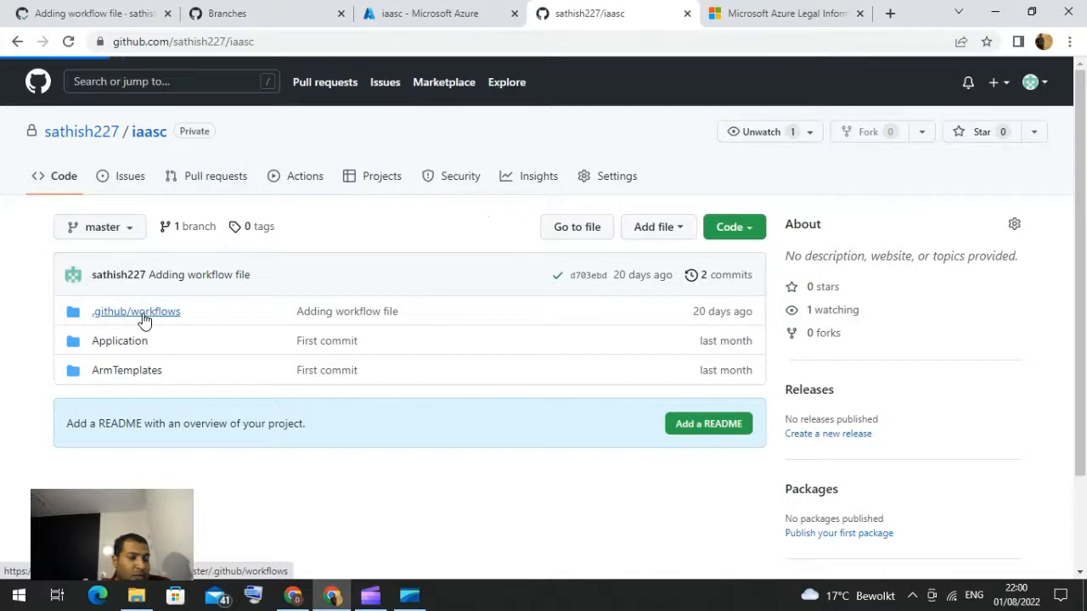
pyautogui.click(144, 314)
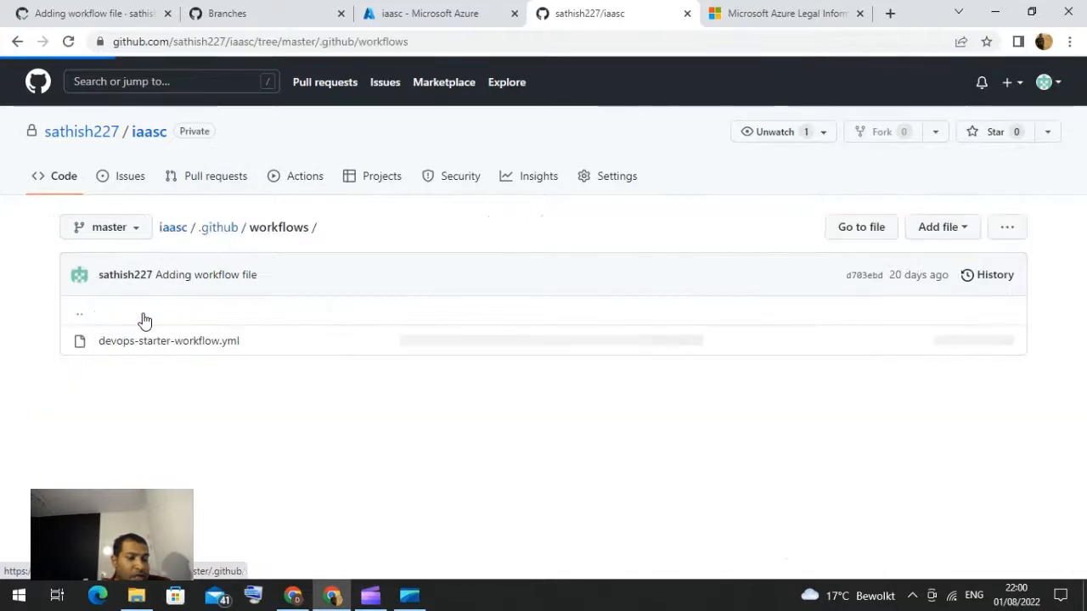
pyautogui.click(192, 348)
pyautogui.scroll(-2, 280, 420)
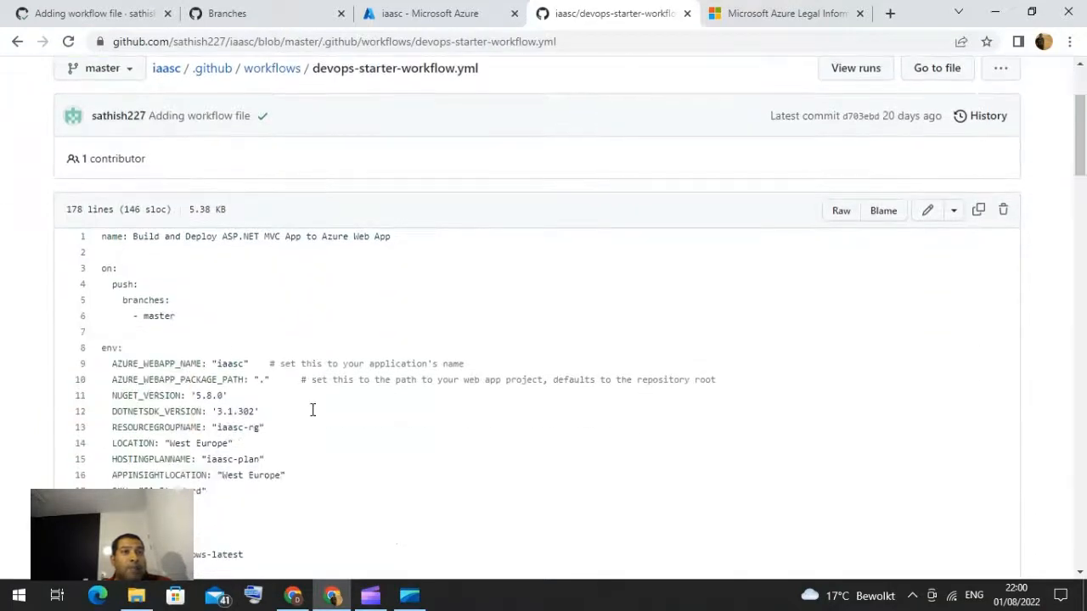
pyautogui.scroll(-2, 312, 411)
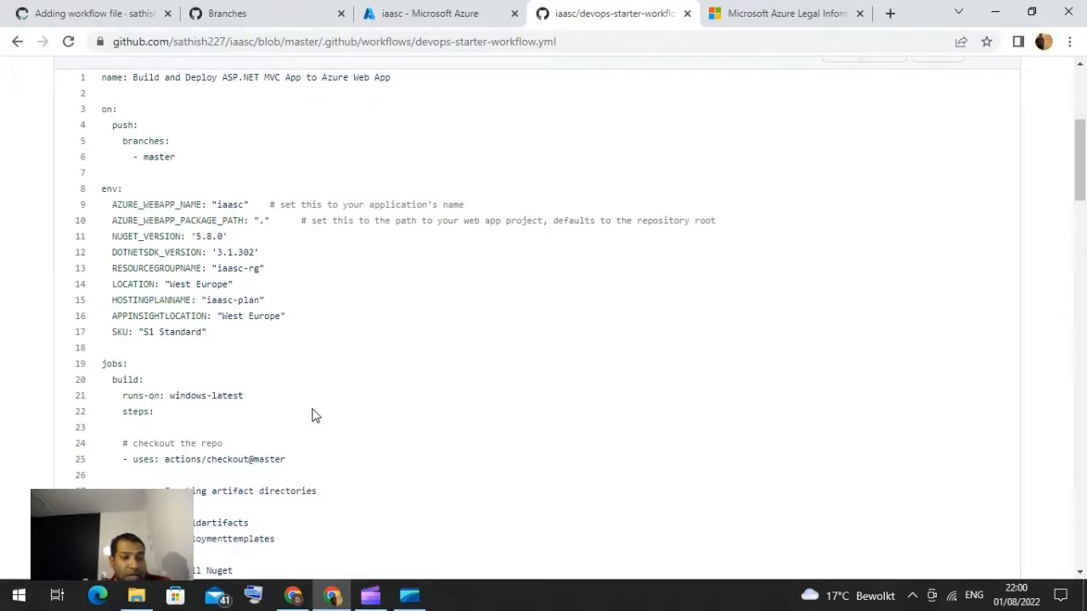
pyautogui.scroll(4, 311, 415)
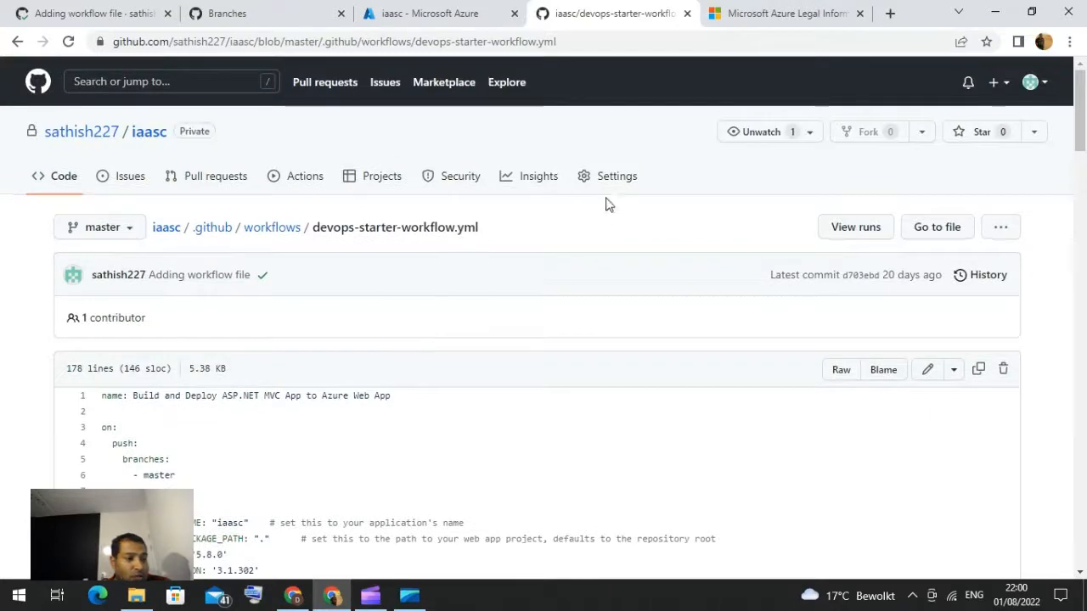
# Step: Open the repository's branch settings and view the default branch rename dialog without changing anything
pyautogui.click(608, 187)
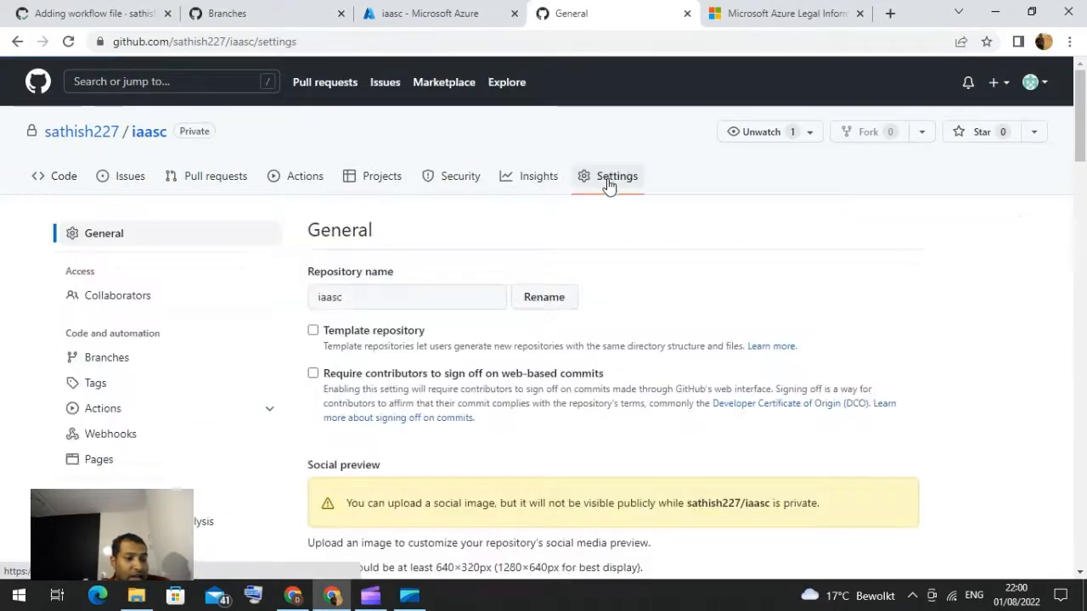
pyautogui.click(98, 365)
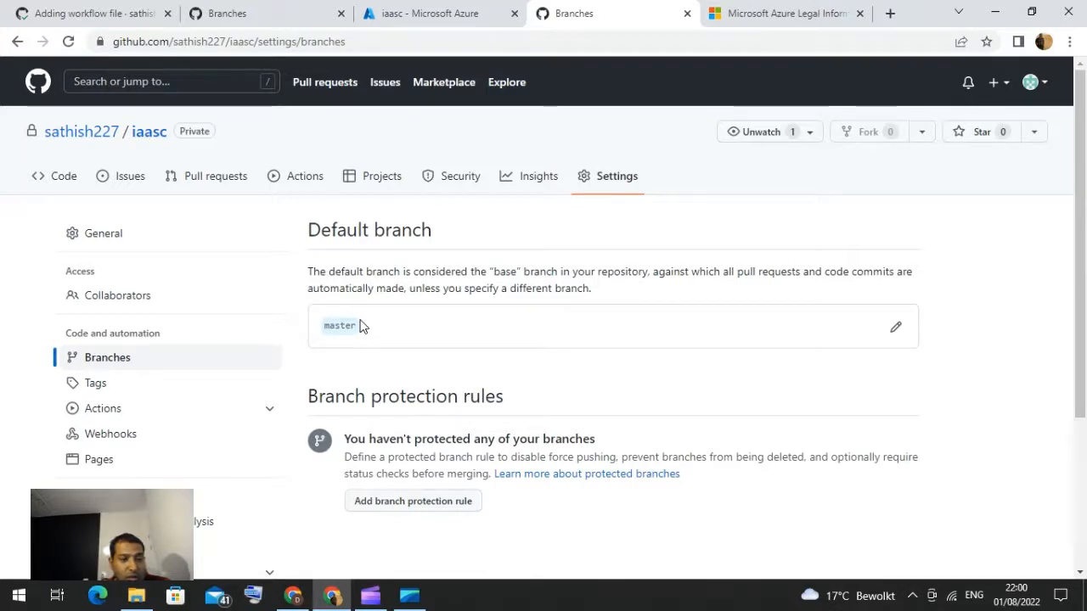
pyautogui.click(898, 332)
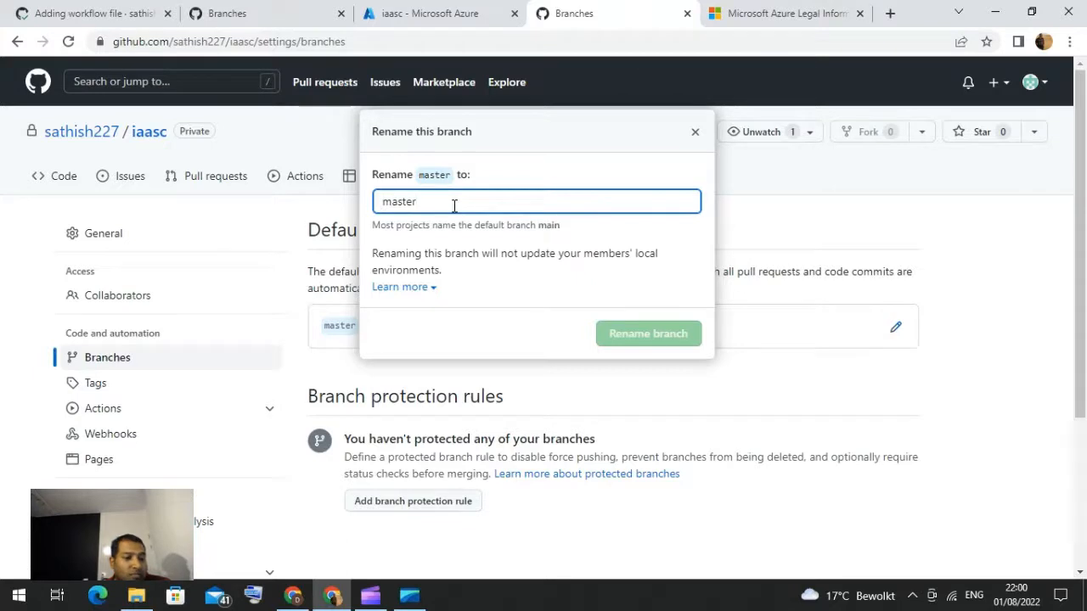
pyautogui.click(695, 135)
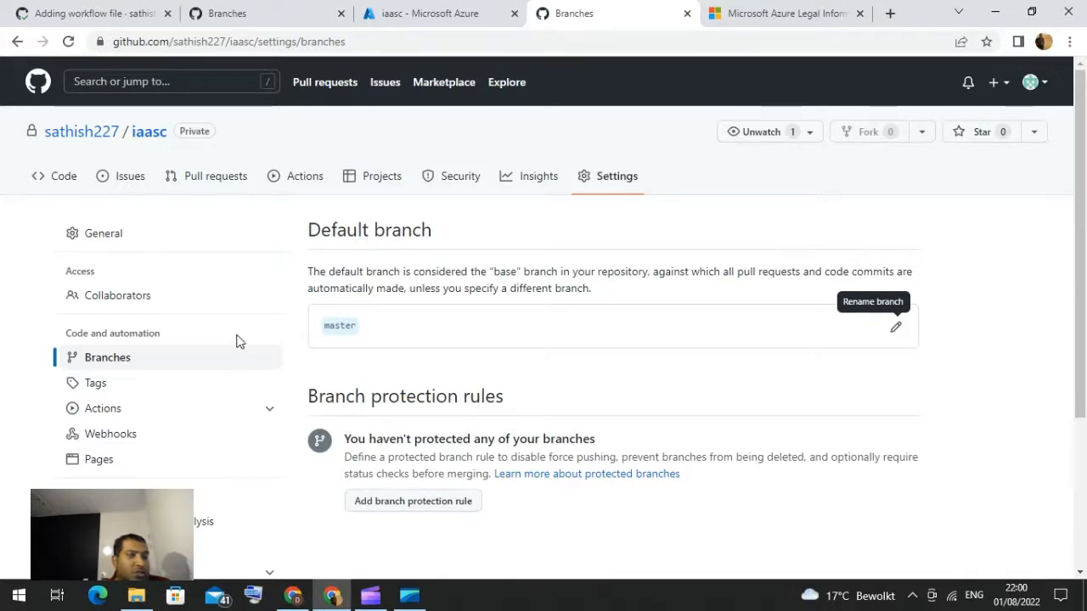
# Step: Open the repository's Actions secrets settings
pyautogui.scroll(-2, 162, 425)
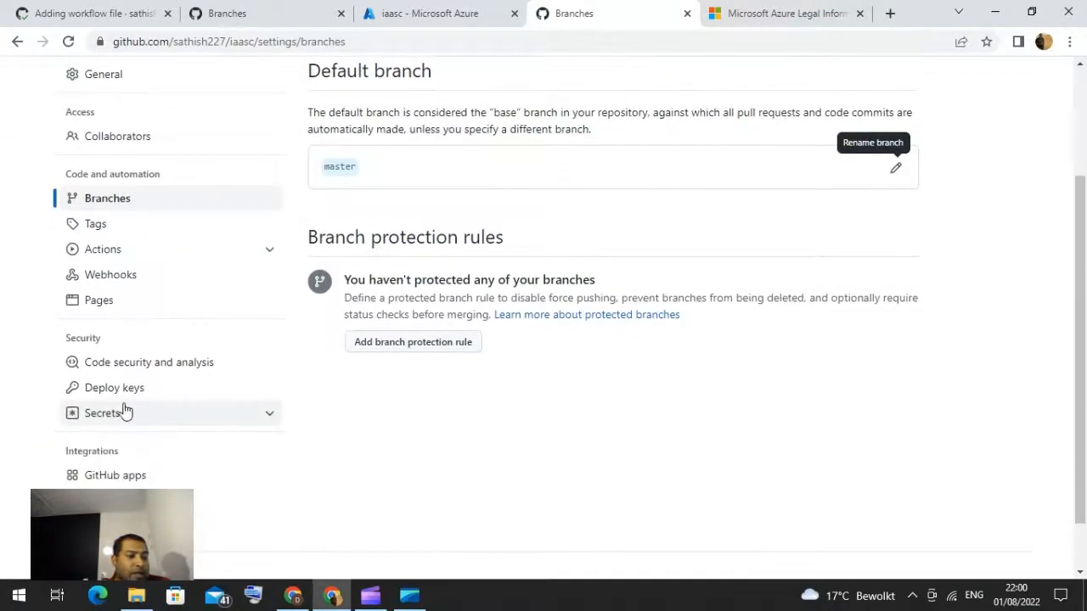
pyautogui.scroll(-1, 170, 413)
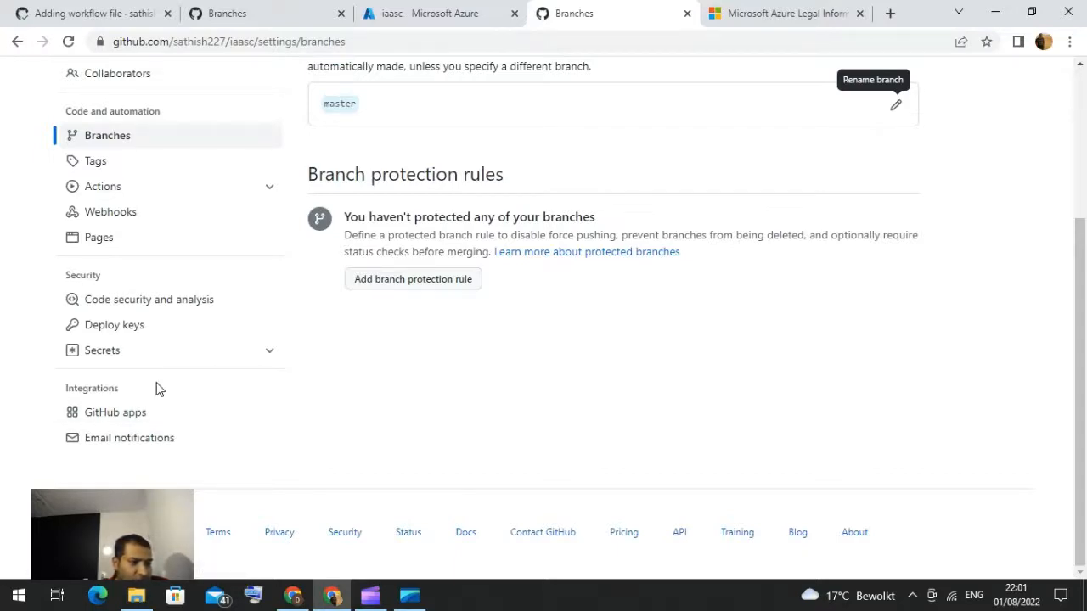
pyautogui.click(110, 355)
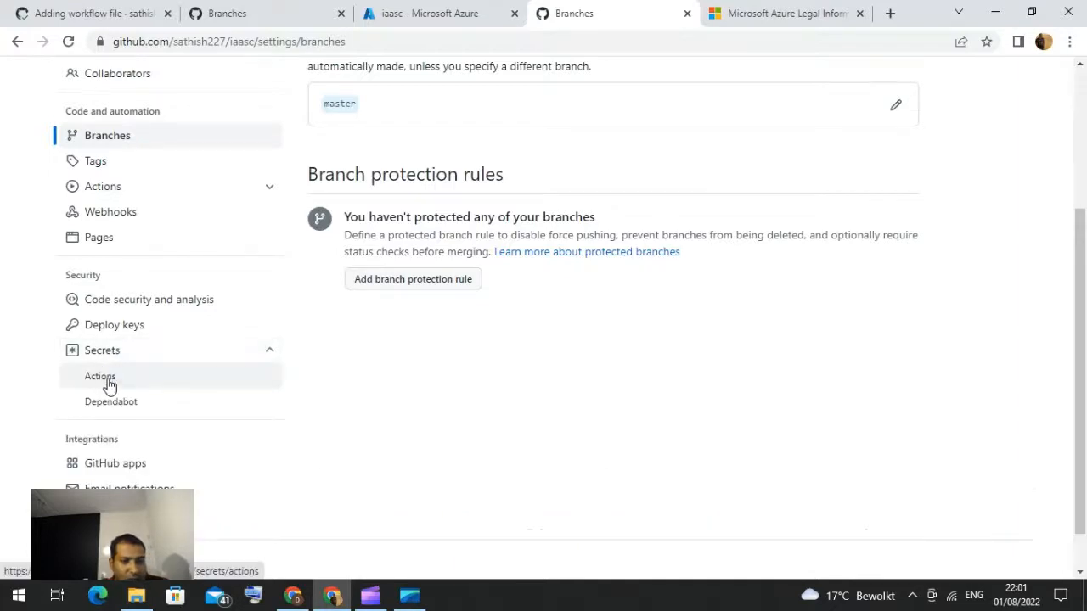
pyautogui.click(102, 377)
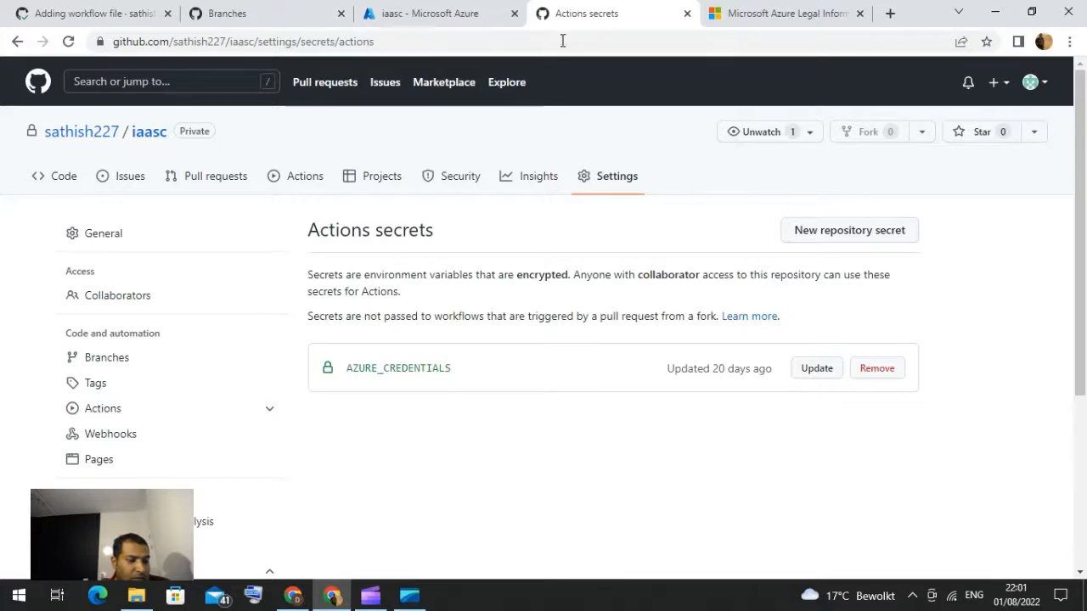
# Step: Switch back to the iaasc project page in the Azure portal
pyautogui.click(428, 16)
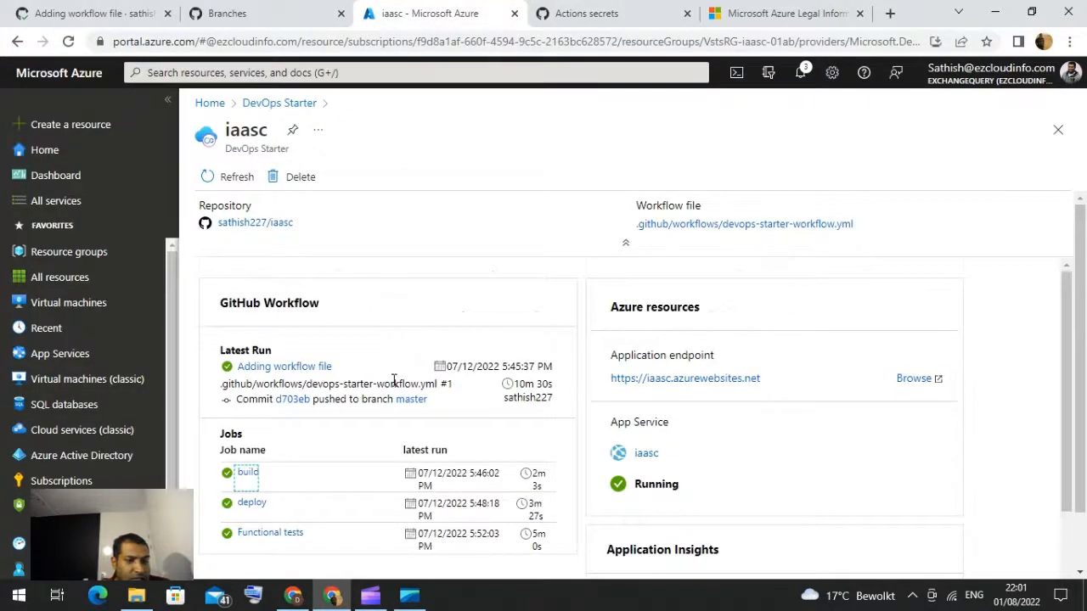
pyautogui.scroll(-1, 393, 379)
pyautogui.scroll(1, 393, 382)
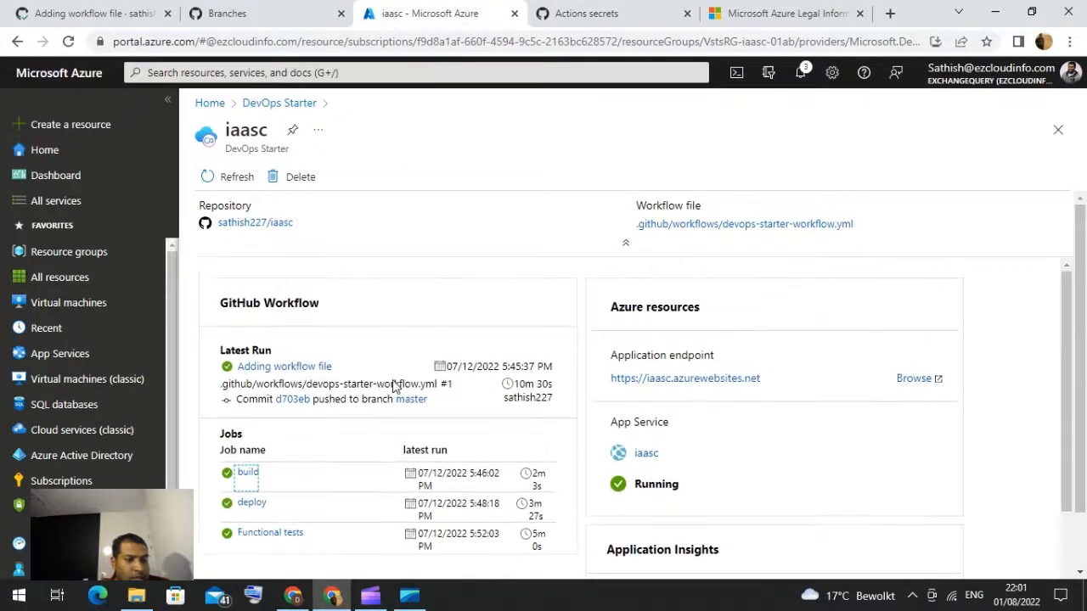
# Step: Open the deploy job's run details on GitHub from the iaasc project's job list and review its steps
pyautogui.scroll(-2, 394, 382)
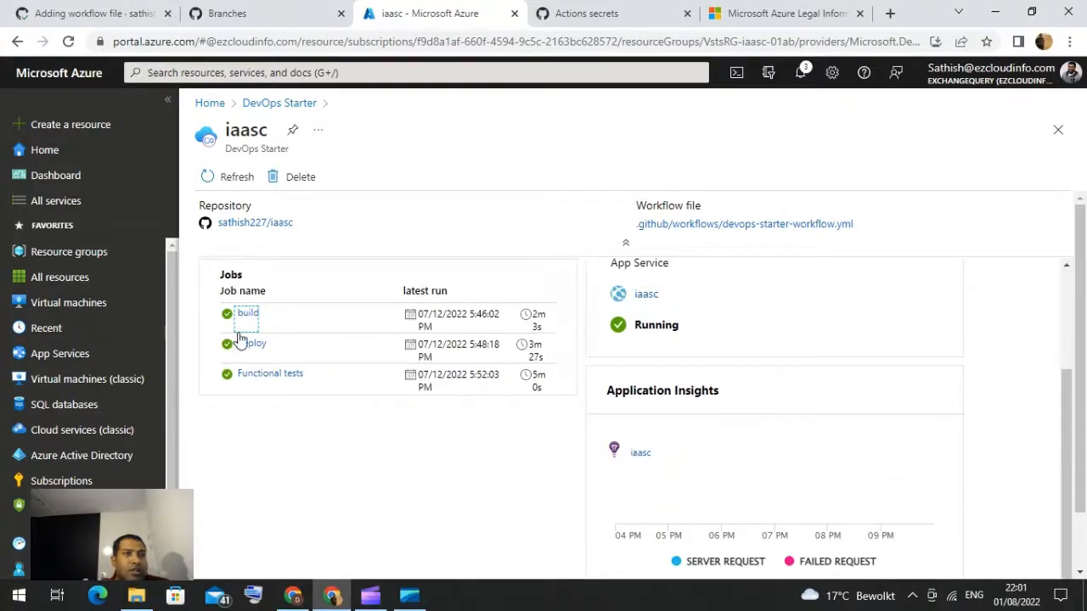
pyautogui.click(251, 346)
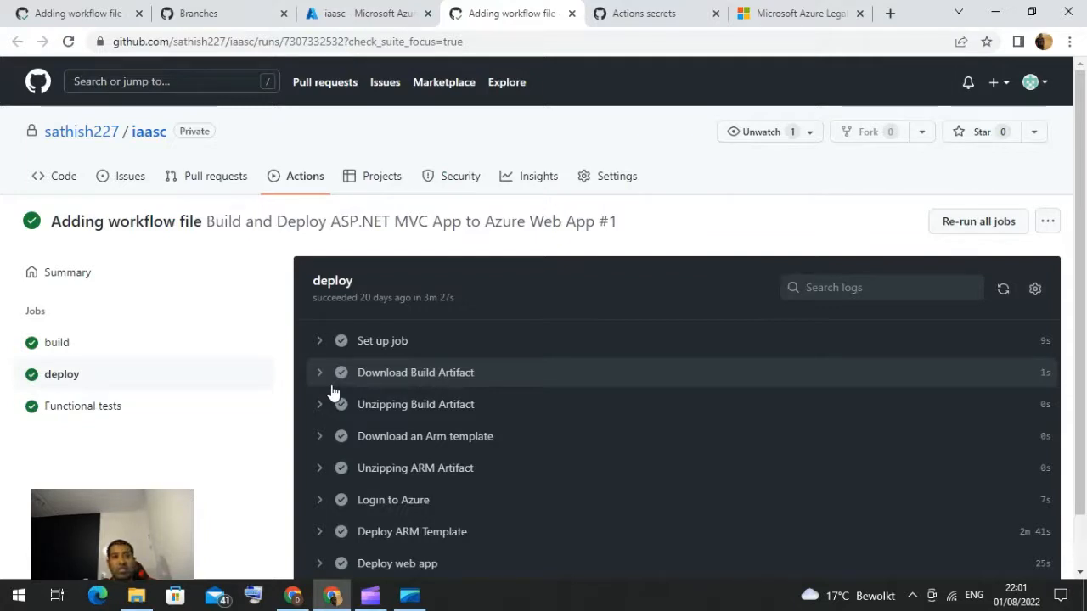
pyautogui.scroll(-1, 333, 392)
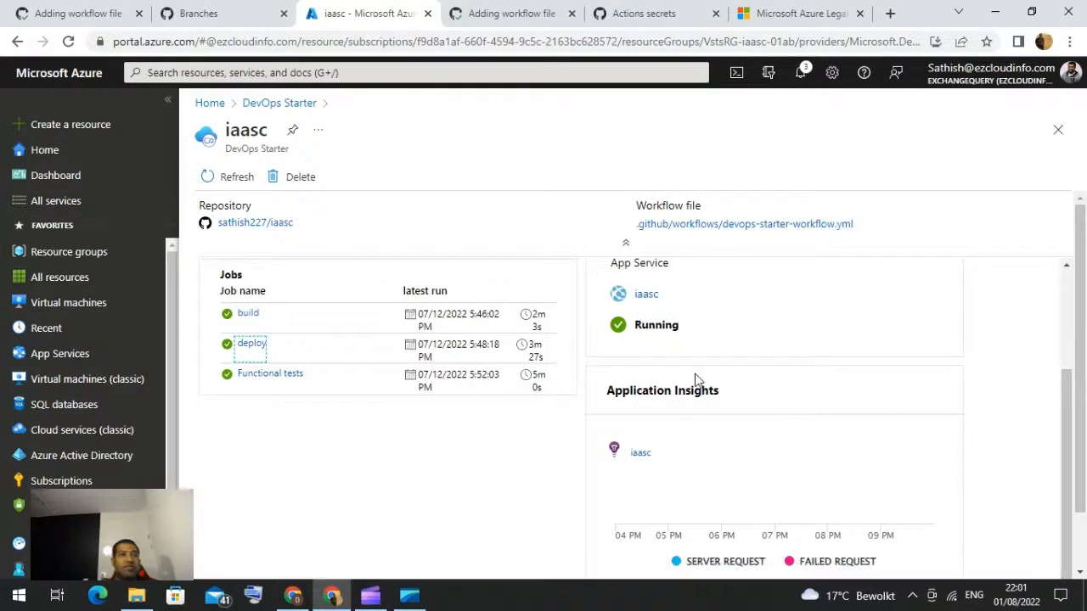
# Step: Examine the iaasc project's Application Insights section on the DevOps Starter page
pyautogui.scroll(-1, 696, 381)
pyautogui.scroll(-2, 762, 466)
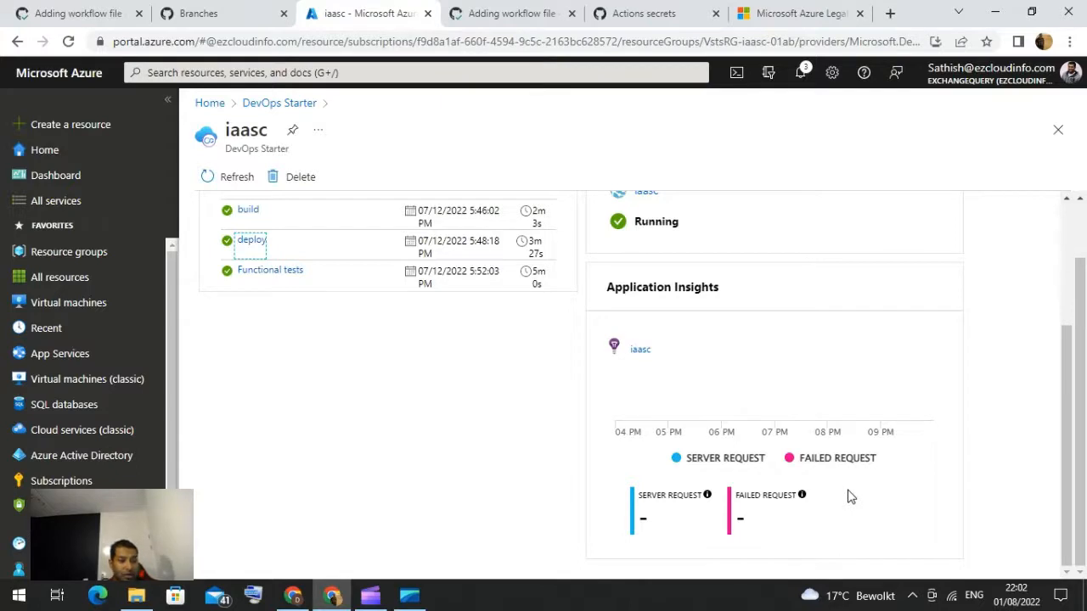
pyautogui.scroll(2, 329, 387)
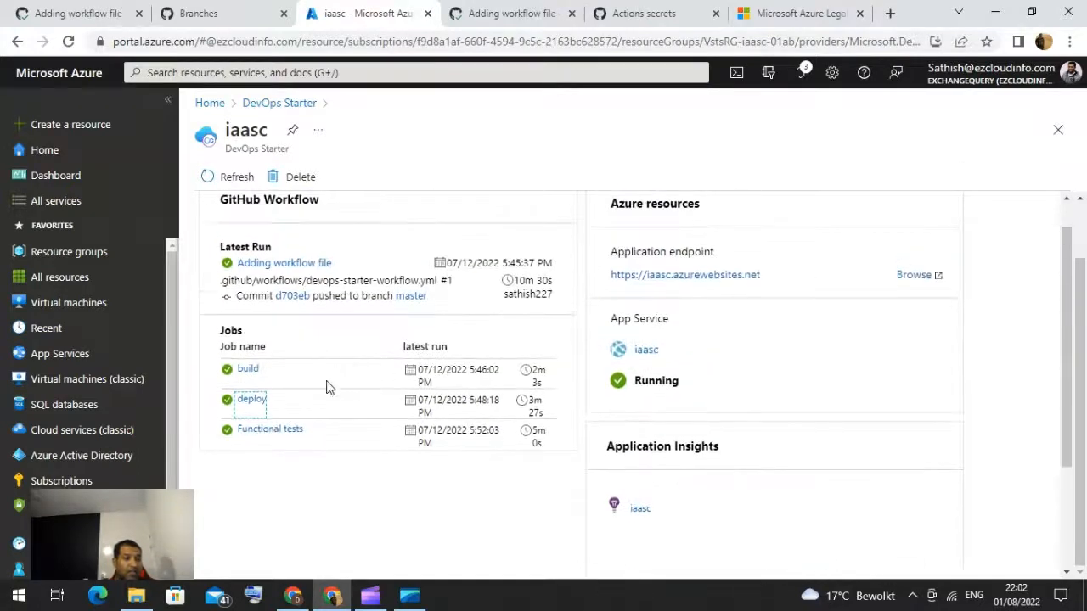
# Step: Open the Functional tests job's run steps on GitHub, review them, and return to the Azure portal tab
pyautogui.click(286, 431)
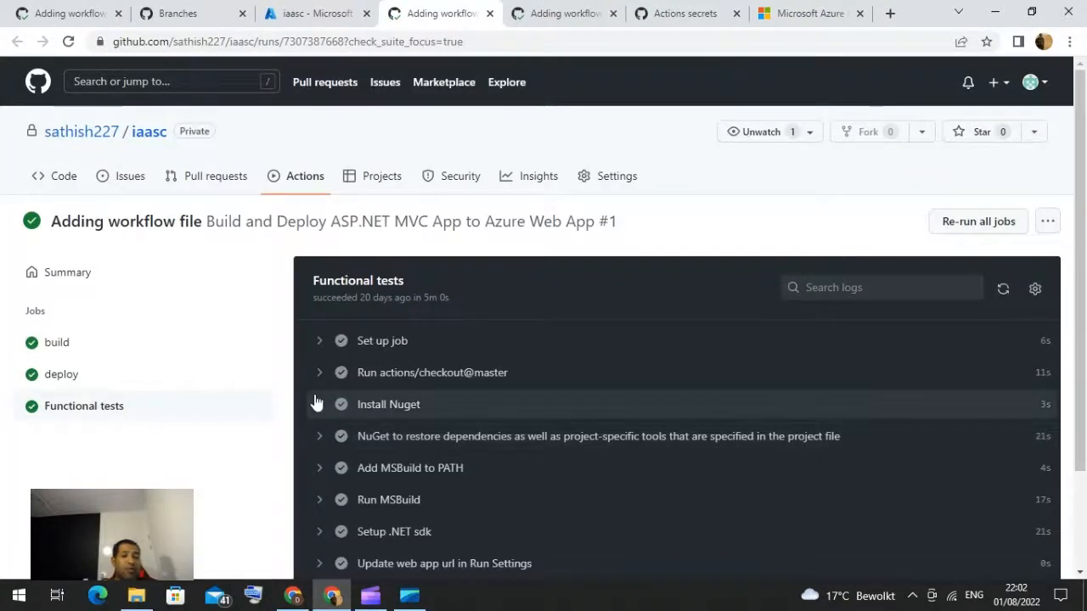
pyautogui.scroll(-2, 315, 401)
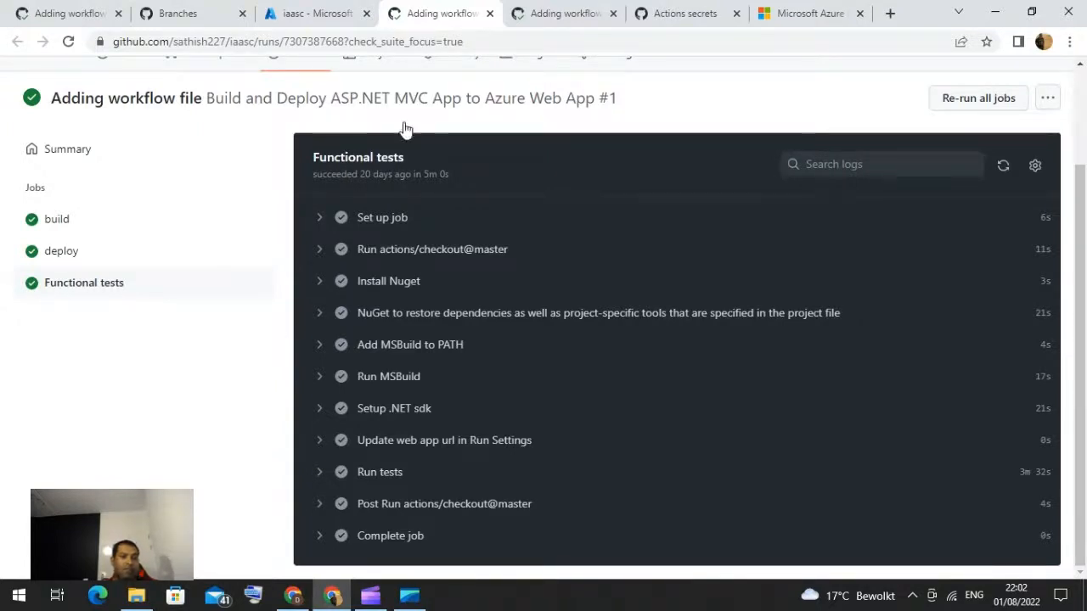
pyautogui.click(307, 15)
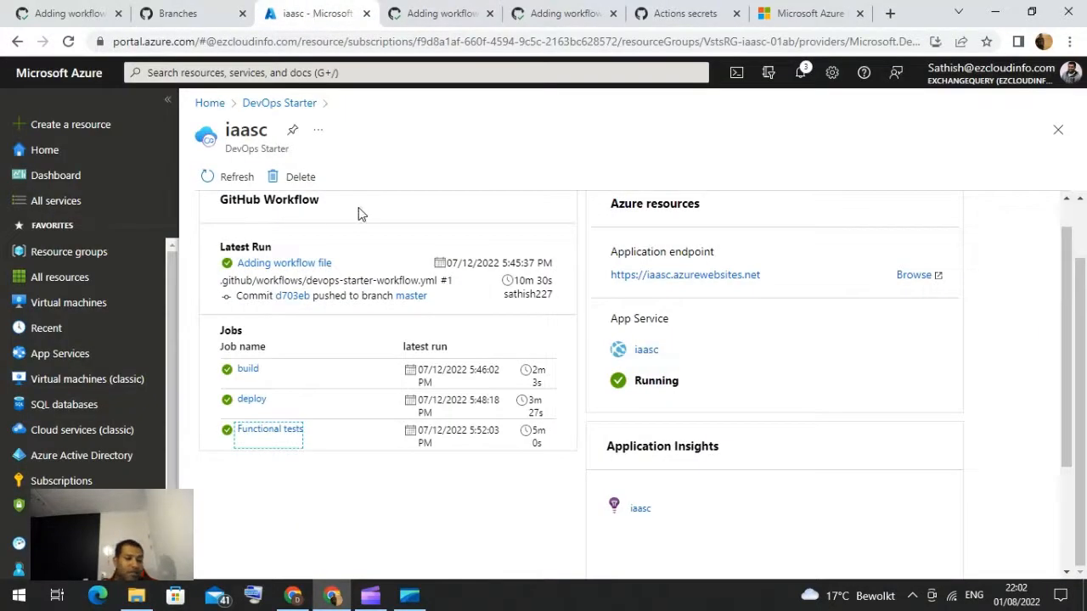